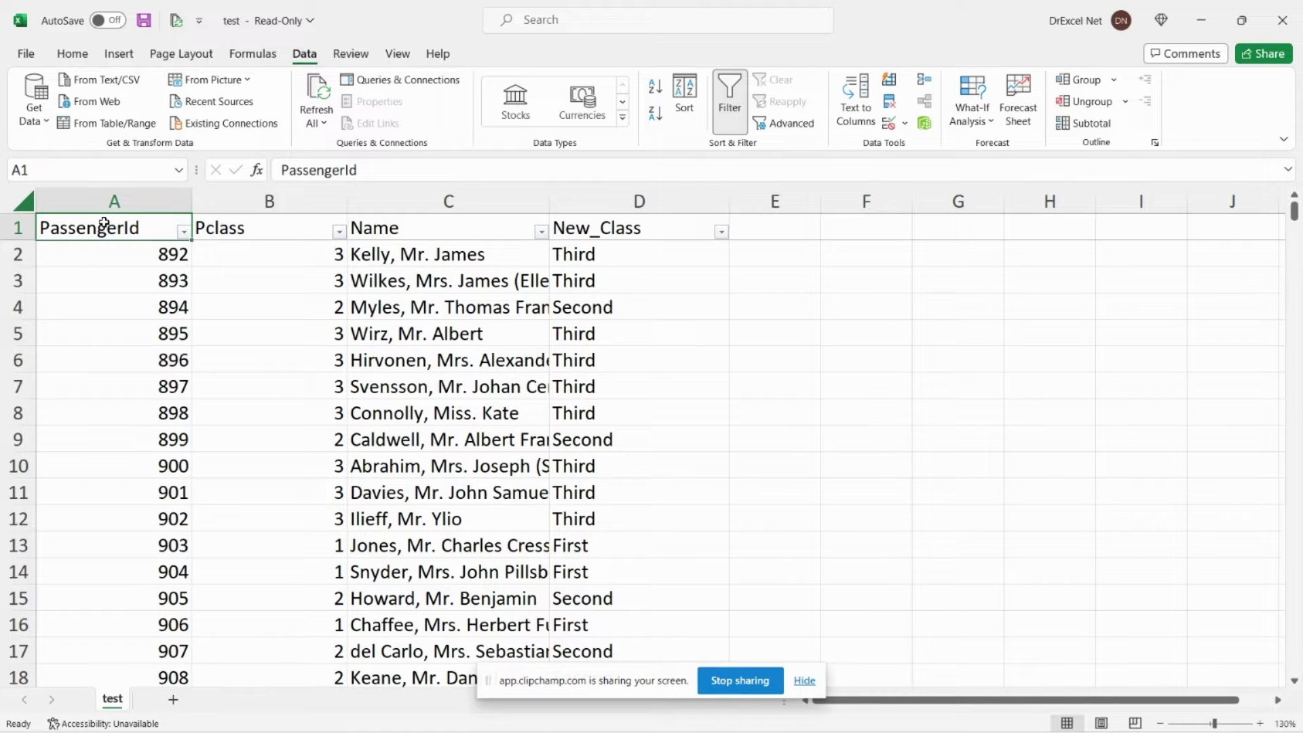
Review the distinct Pclass values and the New_Class formula in D2.
{"action": "left_click", "coordinate": [312, 201]}
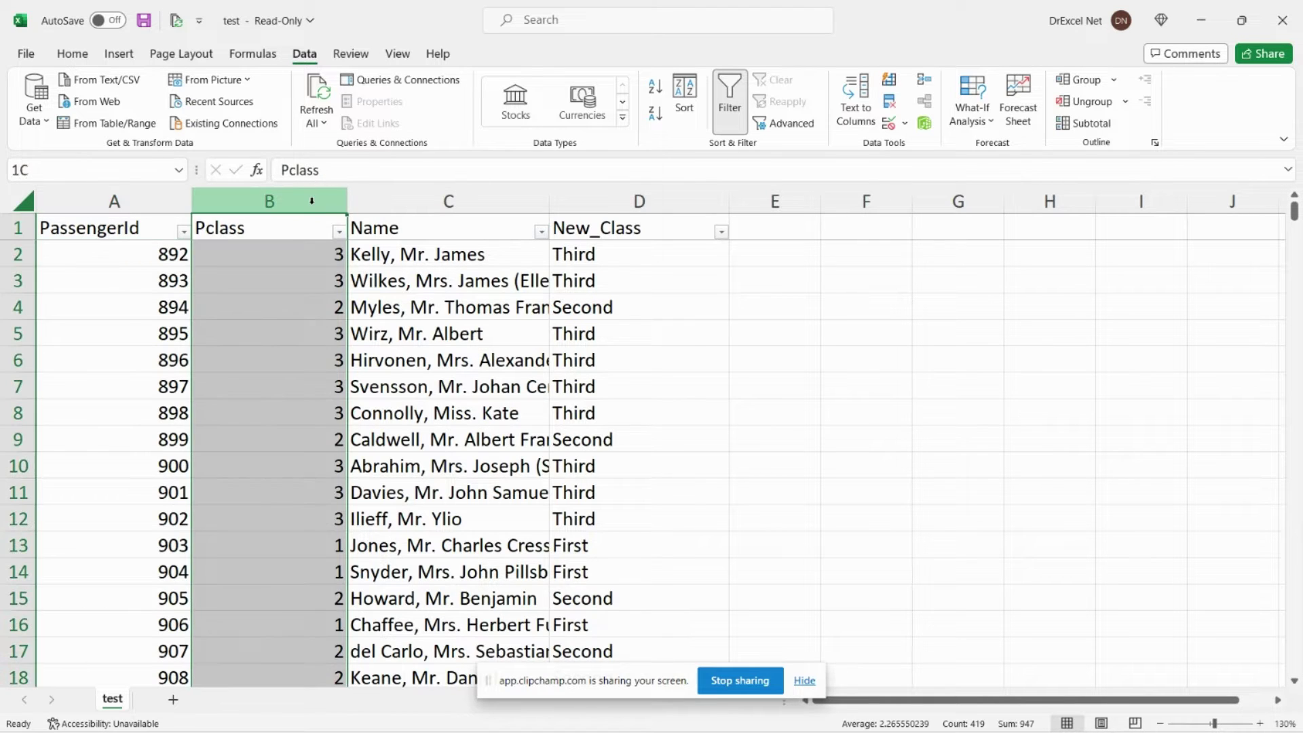
{"action": "left_click", "coordinate": [338, 232]}
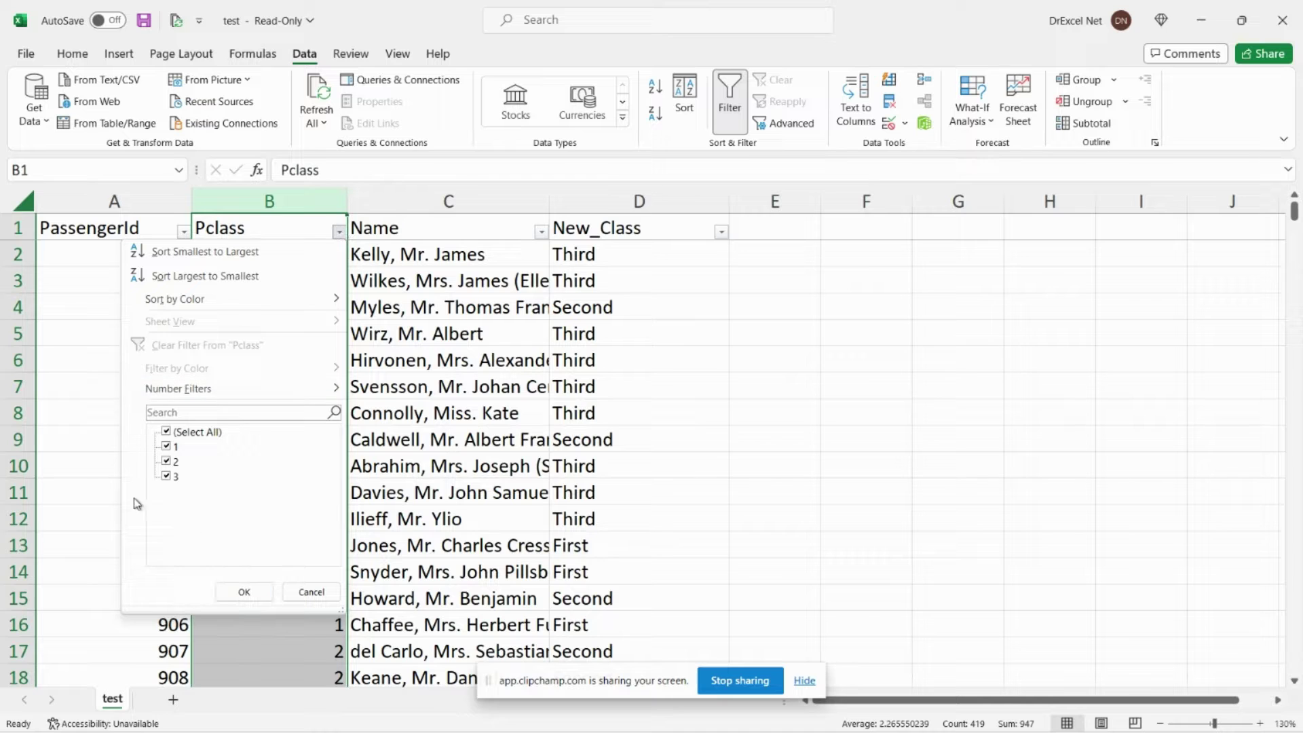
{"action": "left_click", "coordinate": [244, 592]}
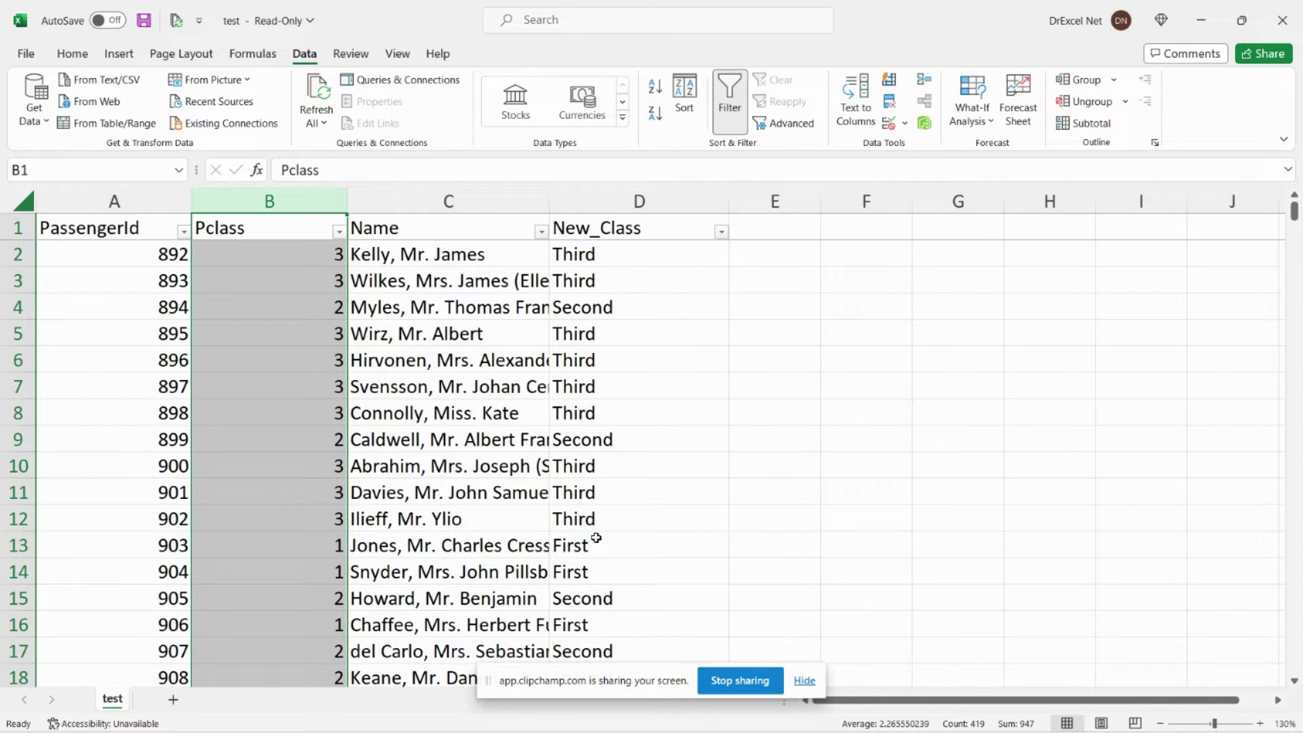
{"action": "left_click", "coordinate": [614, 262]}
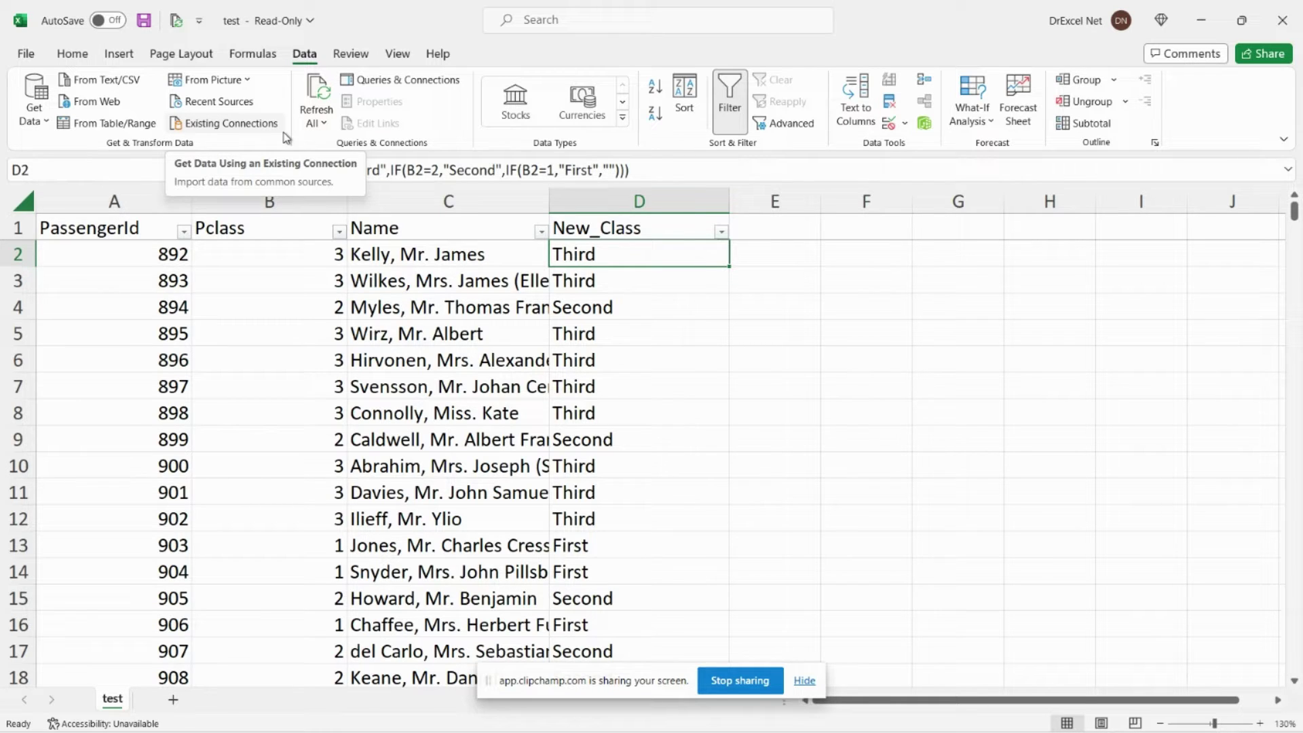
Delete the formula-based New_Class column D.
{"action": "left_click", "coordinate": [239, 223]}
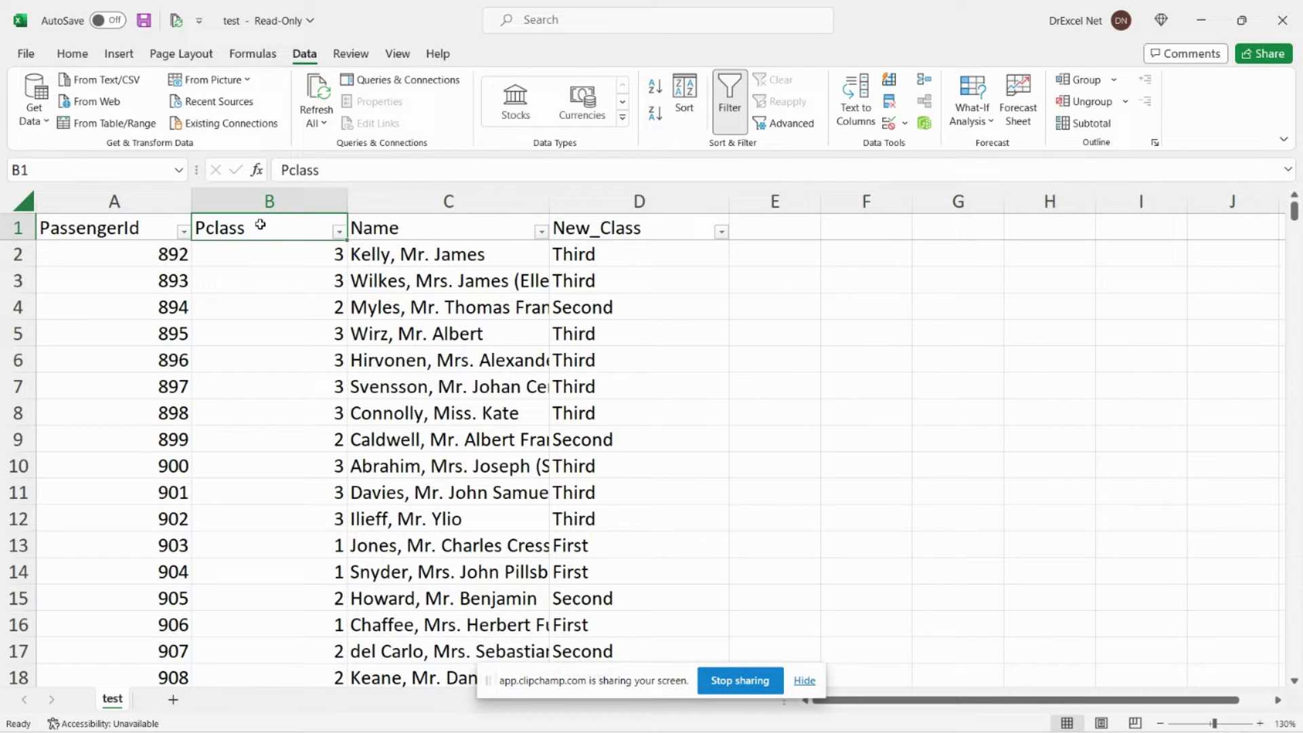
{"action": "right_click", "coordinate": [583, 199]}
{"action": "left_click", "coordinate": [646, 398]}
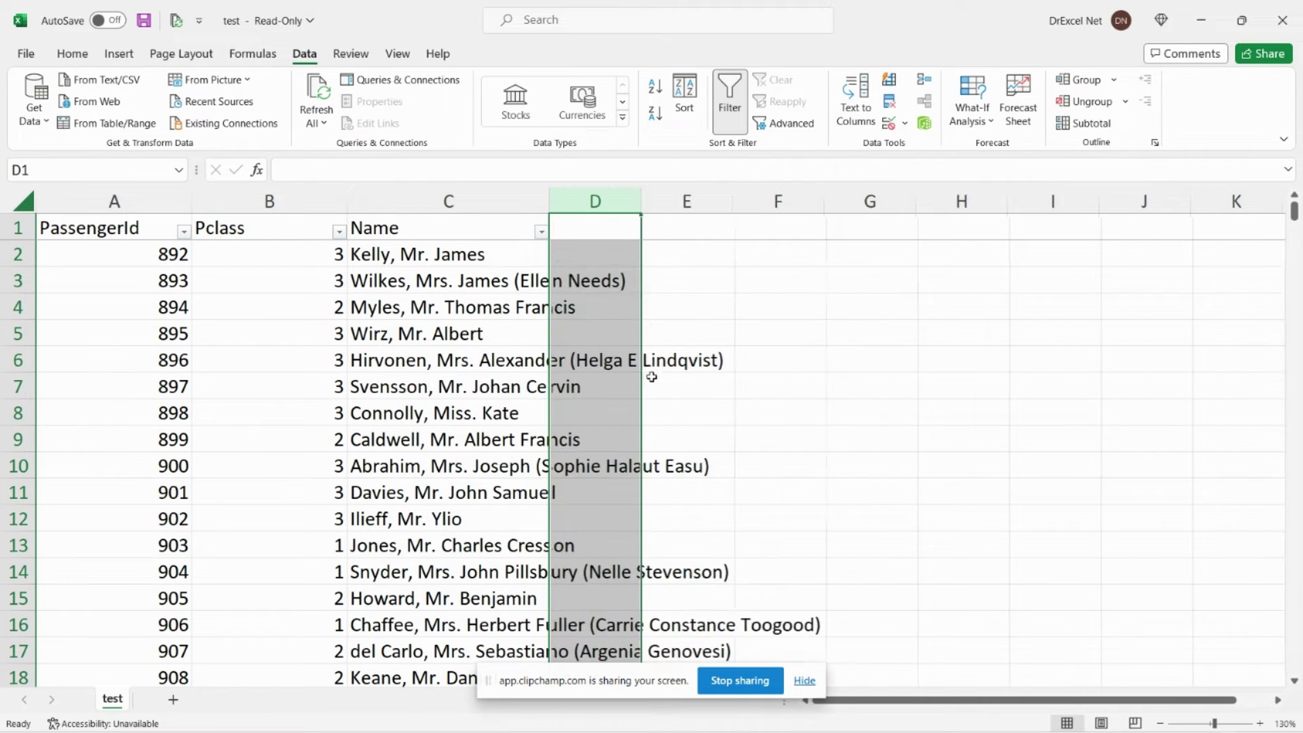
Turn the passenger range A1:C419 into a table with headers and load it into Power Query.
{"action": "left_click", "coordinate": [264, 227]}
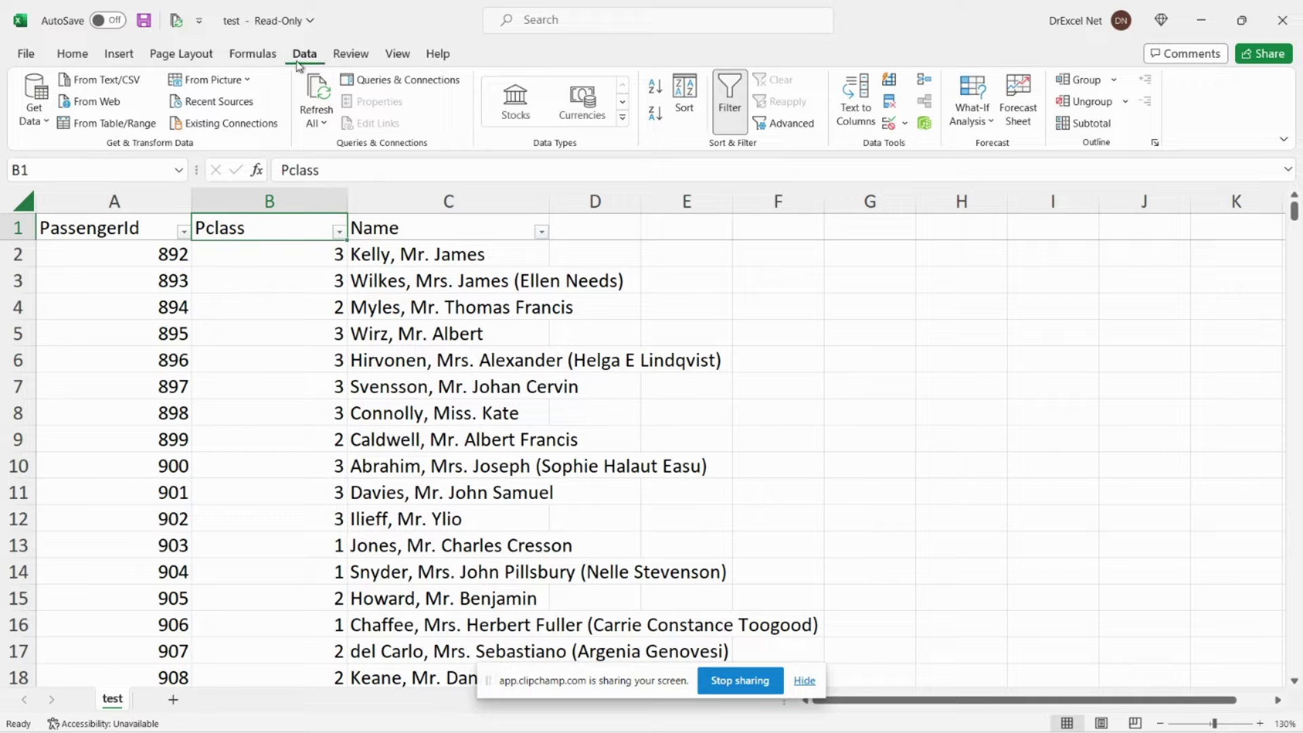
{"action": "left_click", "coordinate": [112, 126]}
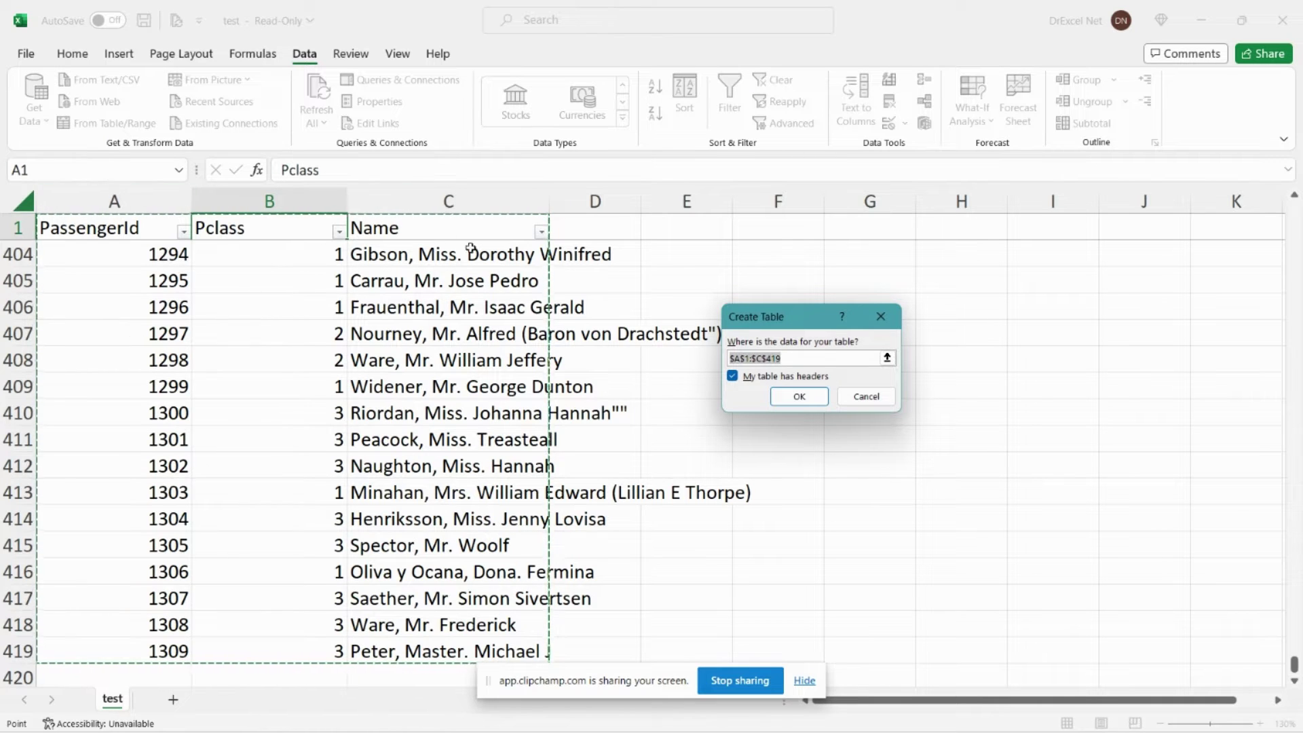
{"action": "left_click", "coordinate": [800, 397]}
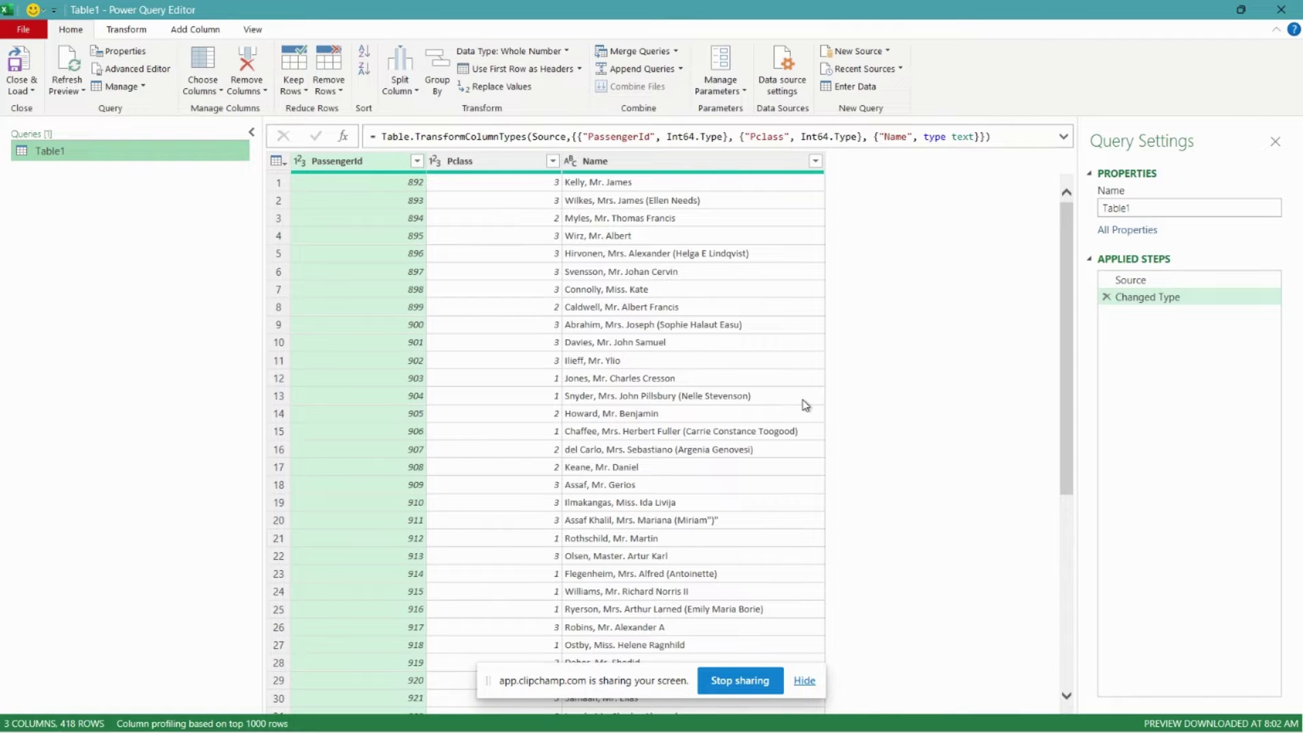
Rename the query from Table1 to PassengerData.
{"action": "left_click", "coordinate": [1144, 208]}
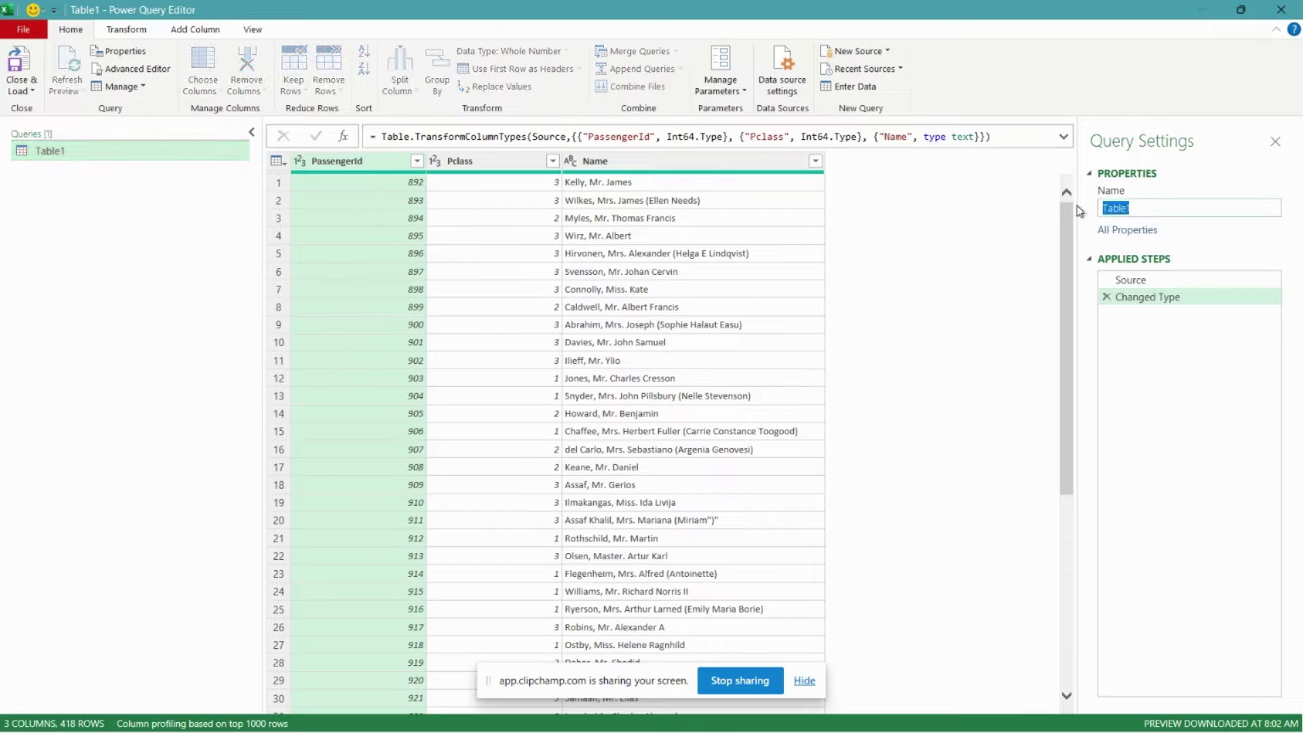
{"action": "type", "text": "PassengerData"}
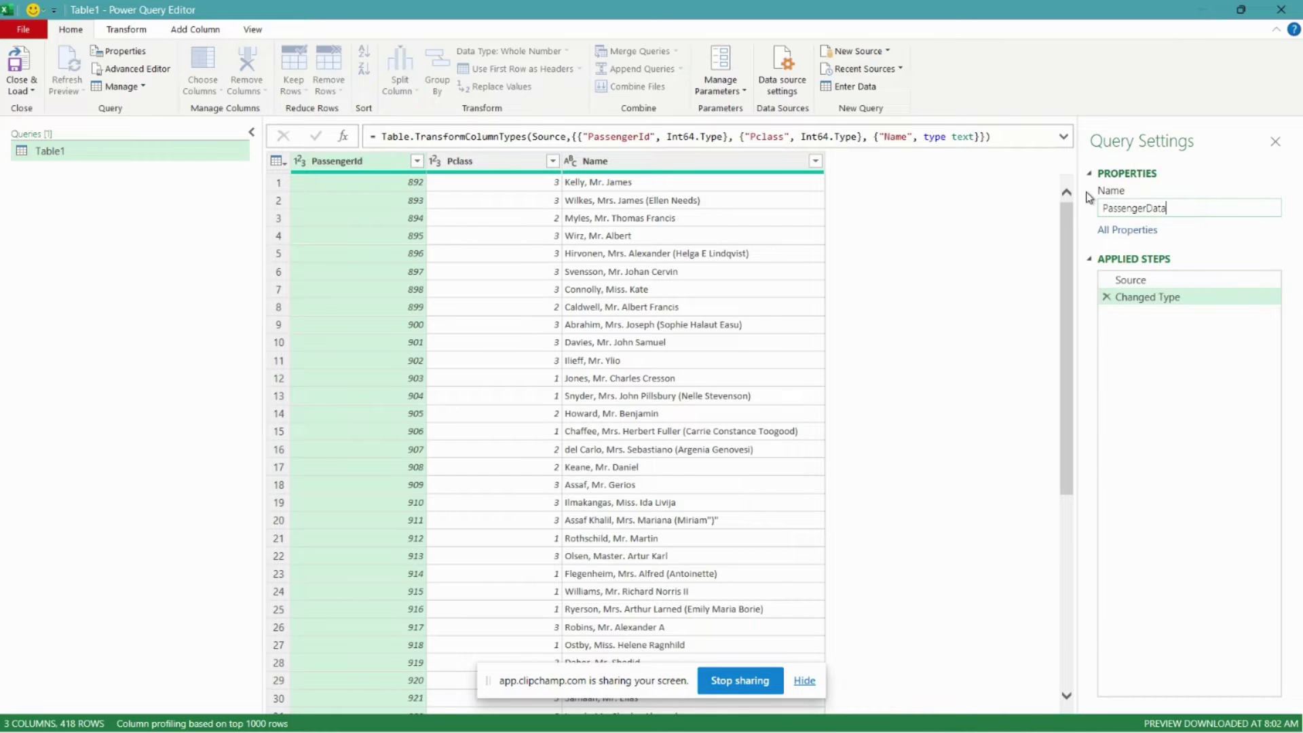
{"action": "left_click", "coordinate": [193, 30]}
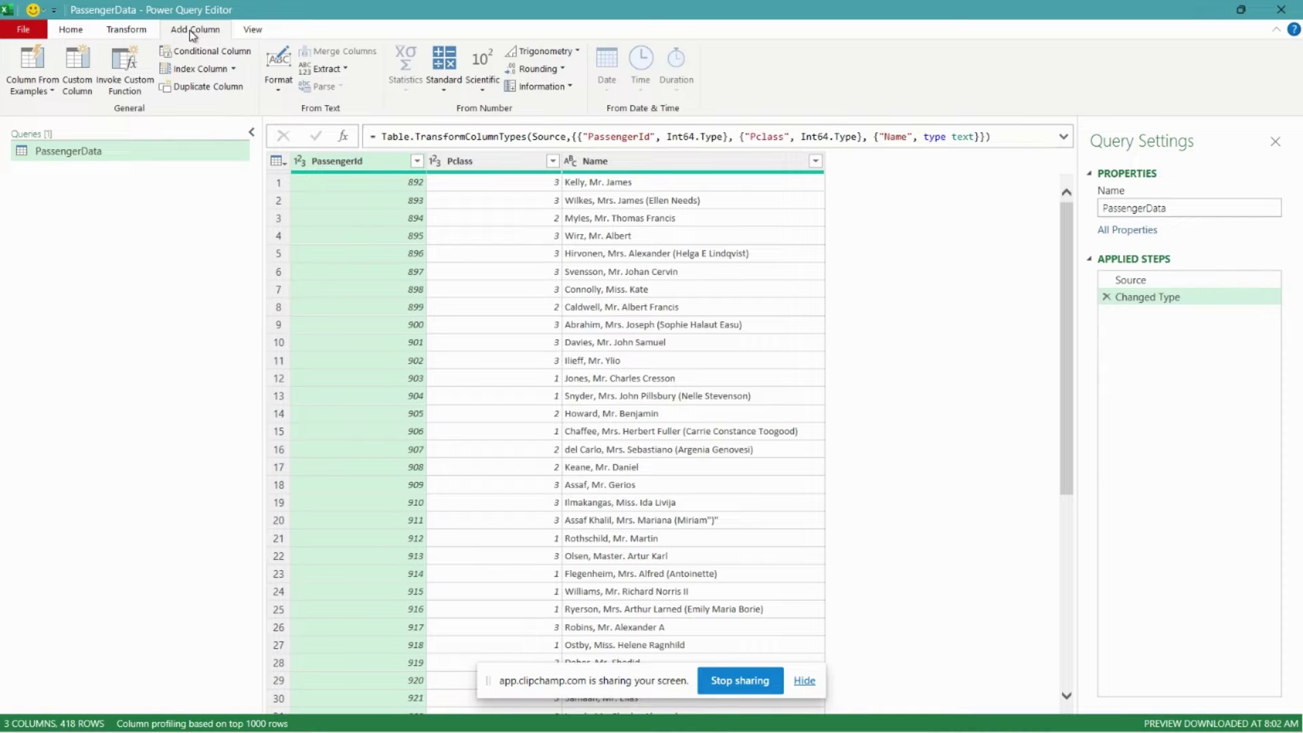
Start a custom column and name it New_Class.
{"action": "left_click", "coordinate": [85, 76]}
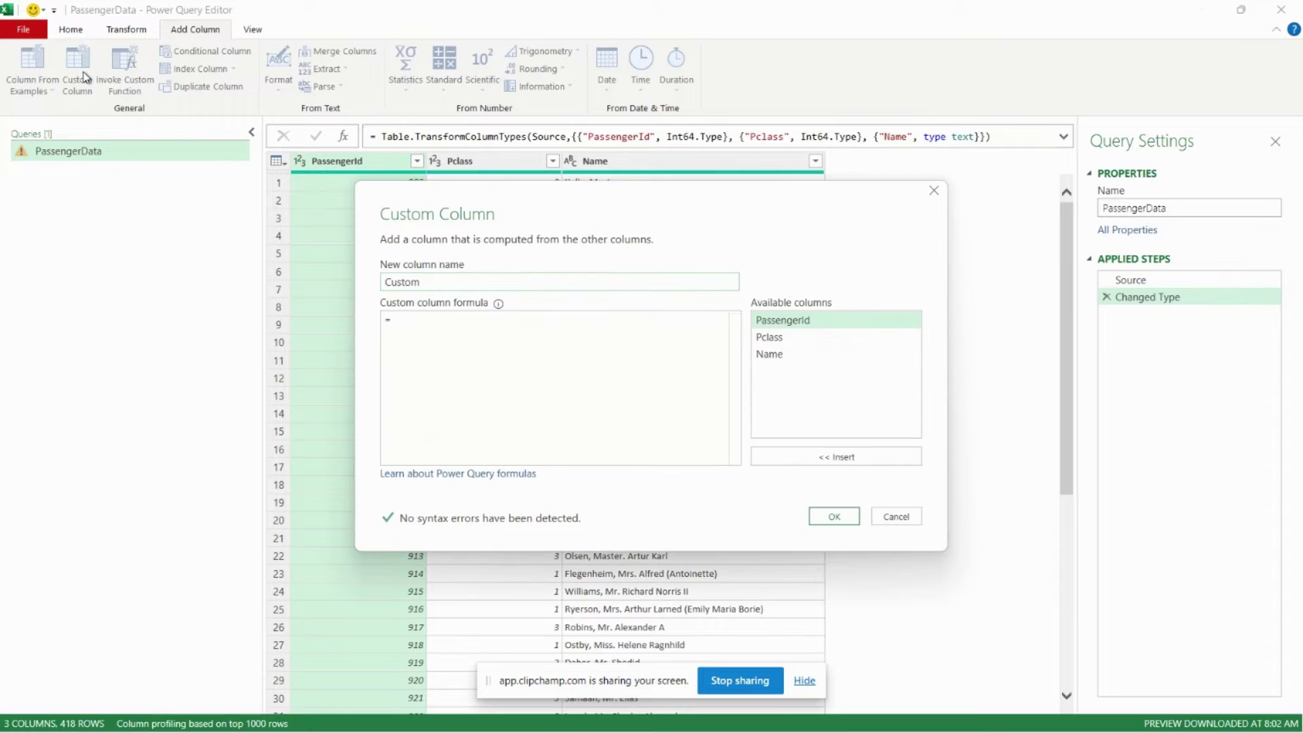
{"action": "left_click_drag", "start_coordinate": [428, 278], "coordinate": [377, 282]}
{"action": "type", "text": "New_Class"}
{"action": "left_click_drag", "start_coordinate": [599, 192], "coordinate": [823, 192]}
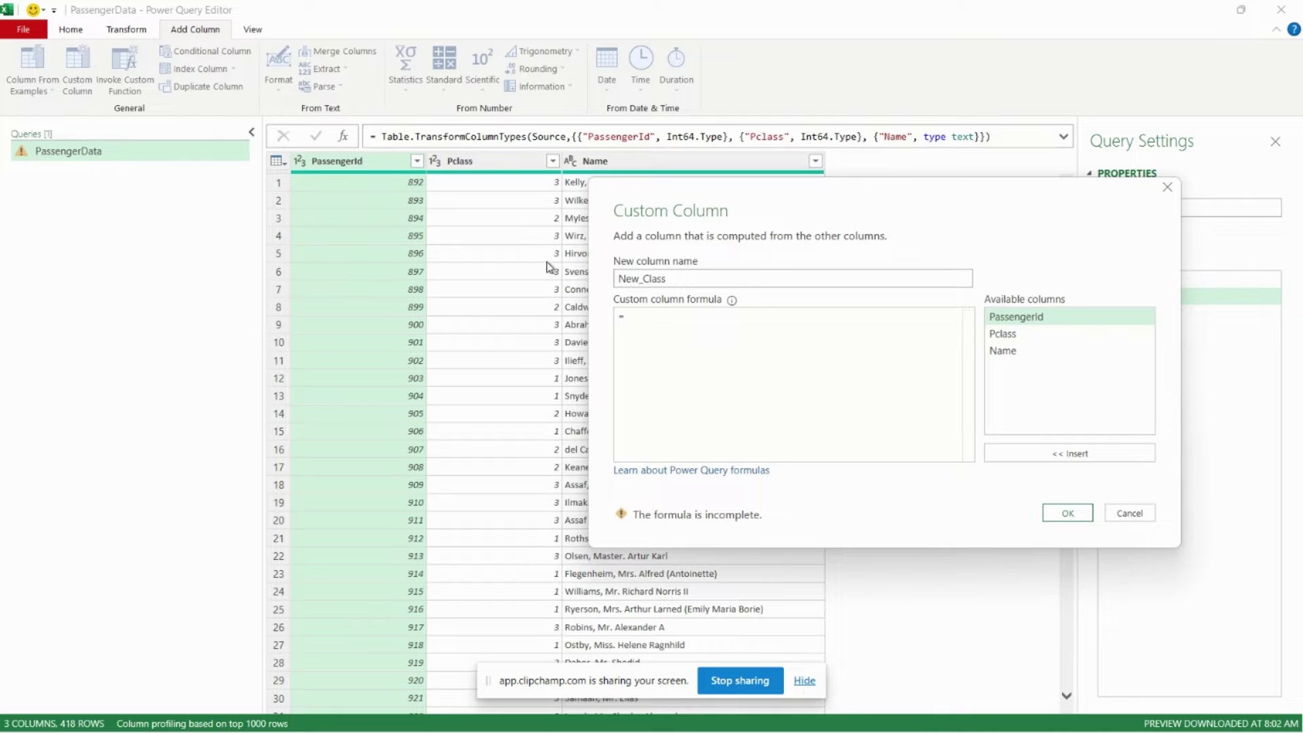
Write the formula mapping Pclass 3 to "Third" and Pclass 2 to "Second".
{"action": "left_click", "coordinate": [670, 327]}
{"action": "type", "text": "if"}
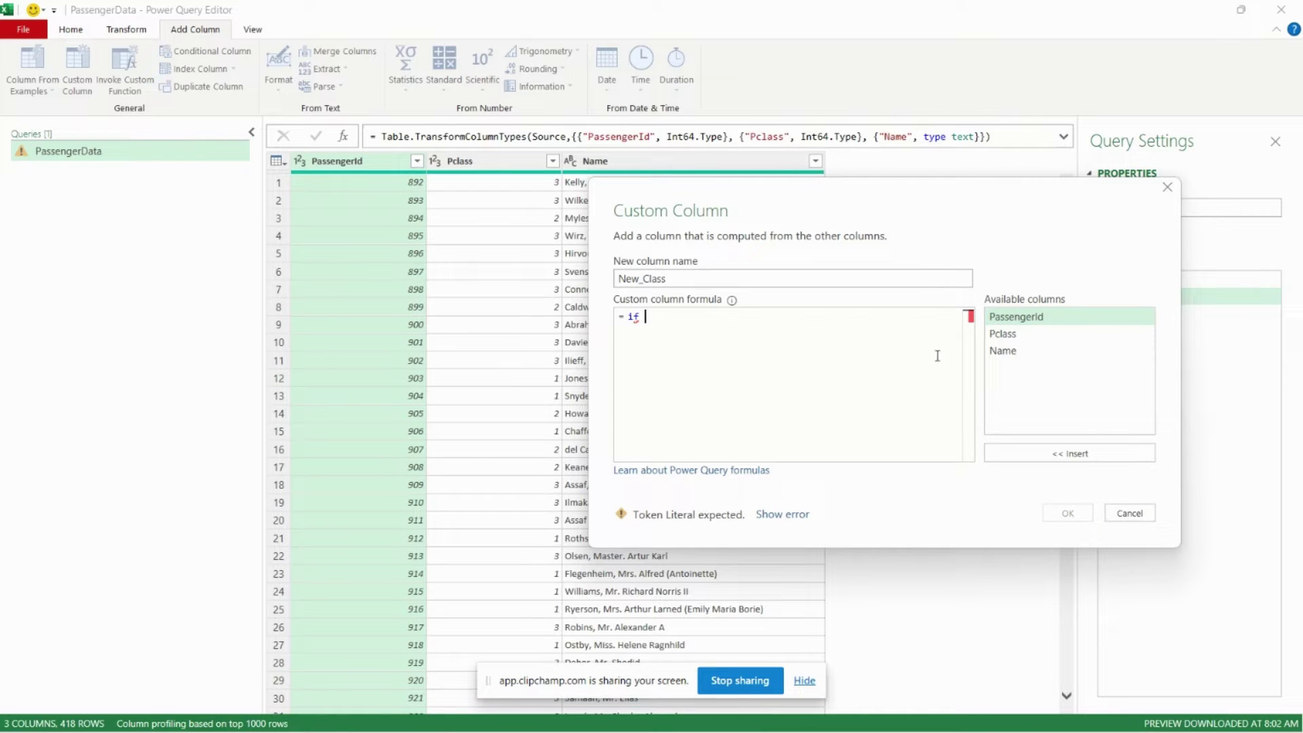
{"action": "double_click", "coordinate": [1003, 334]}
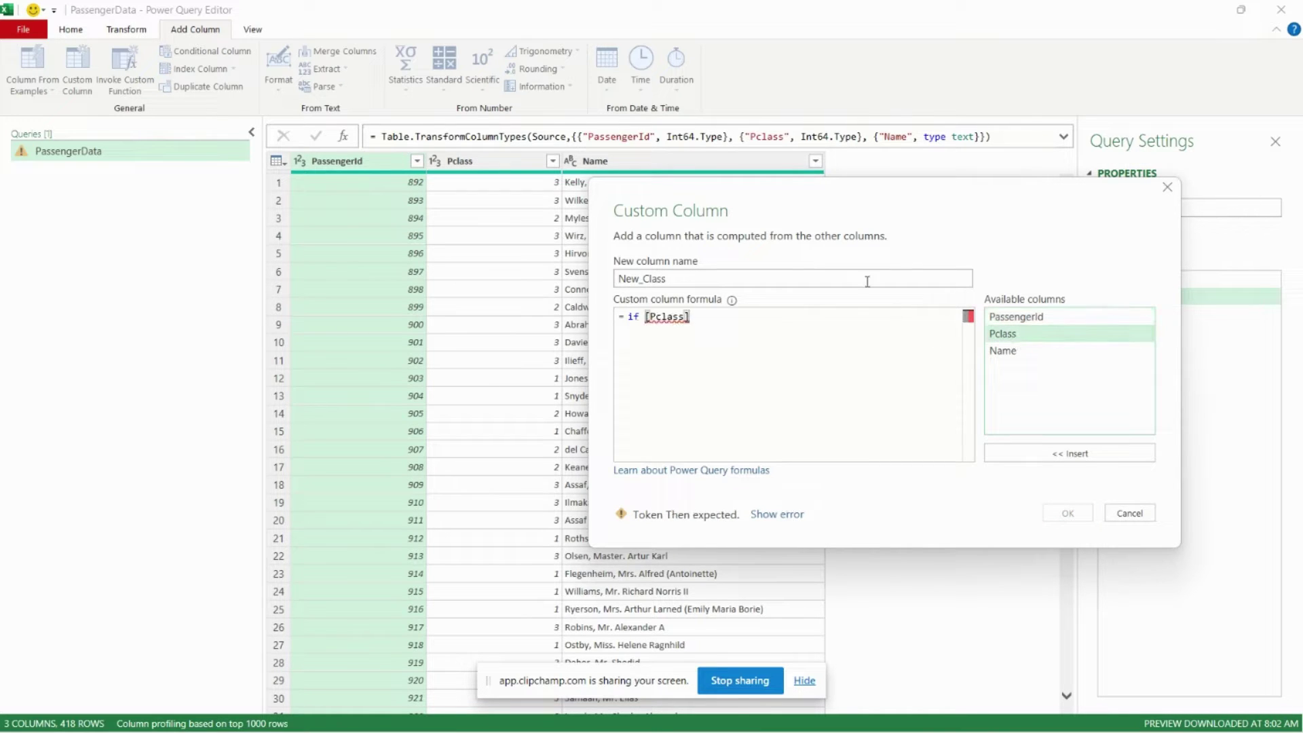
{"action": "type", "text": "="}
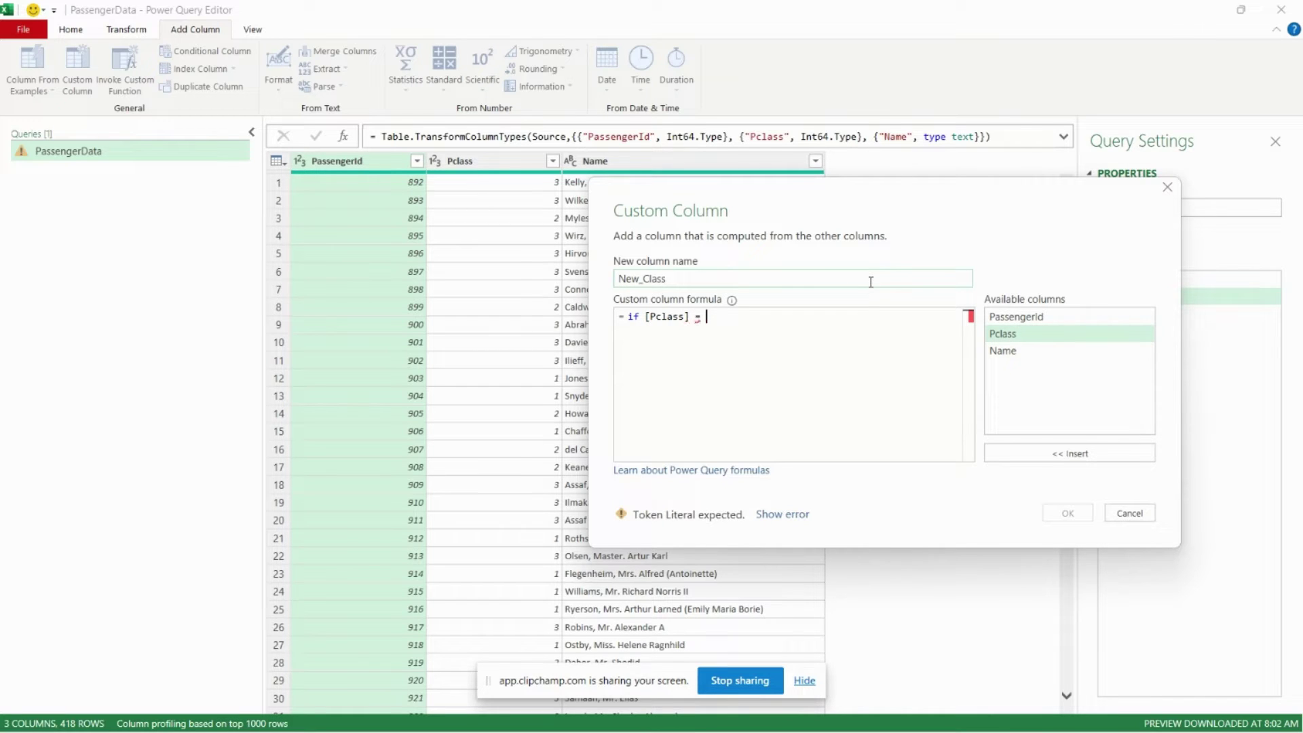
{"action": "type", "text": " 3 "}
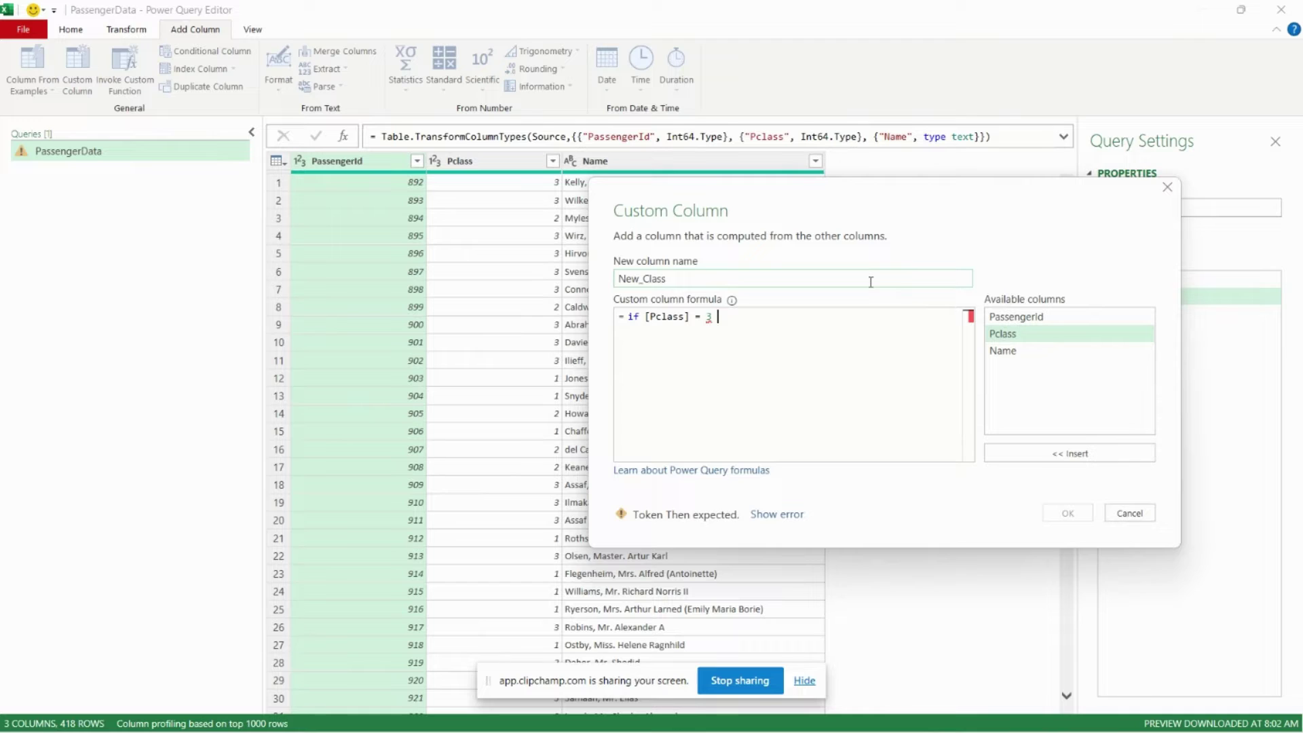
{"action": "type", "text": "then"}
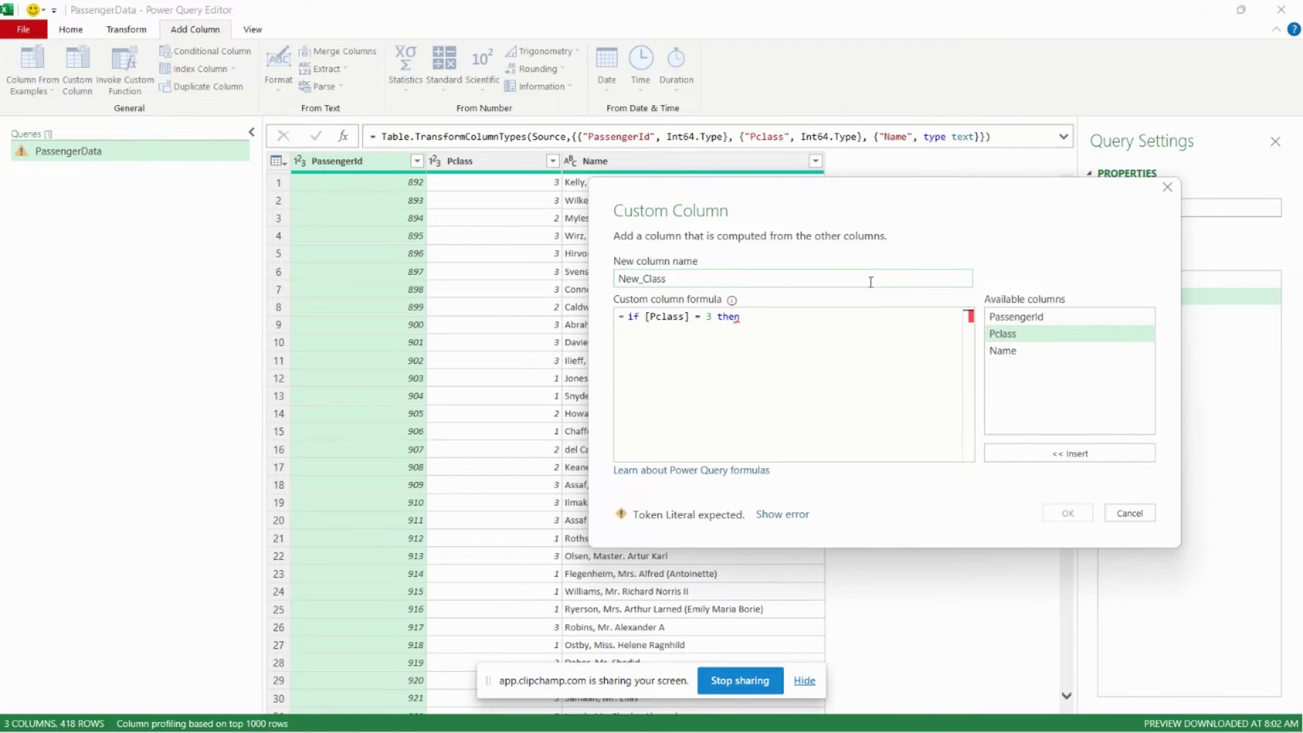
{"action": "type", "text": " \"Third"}
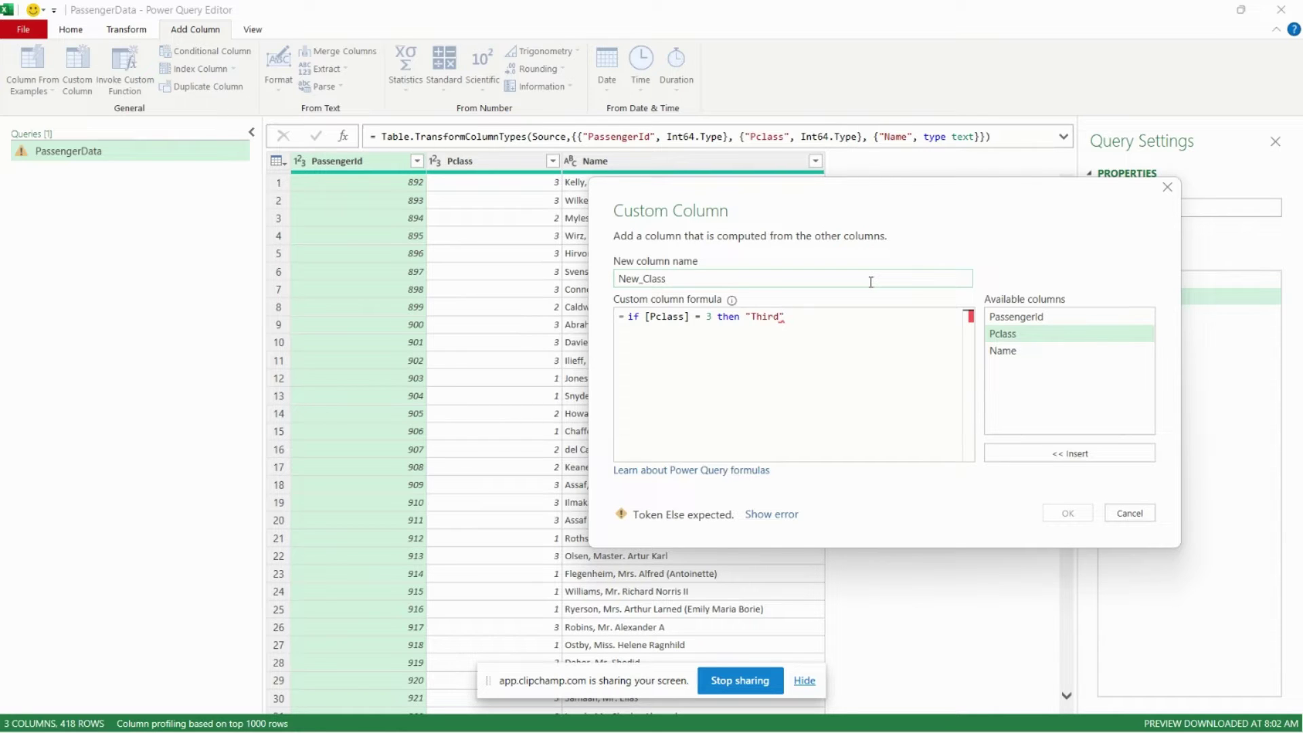
{"action": "type", "text": "elseif"}
{"action": "double_click", "coordinate": [1020, 336]}
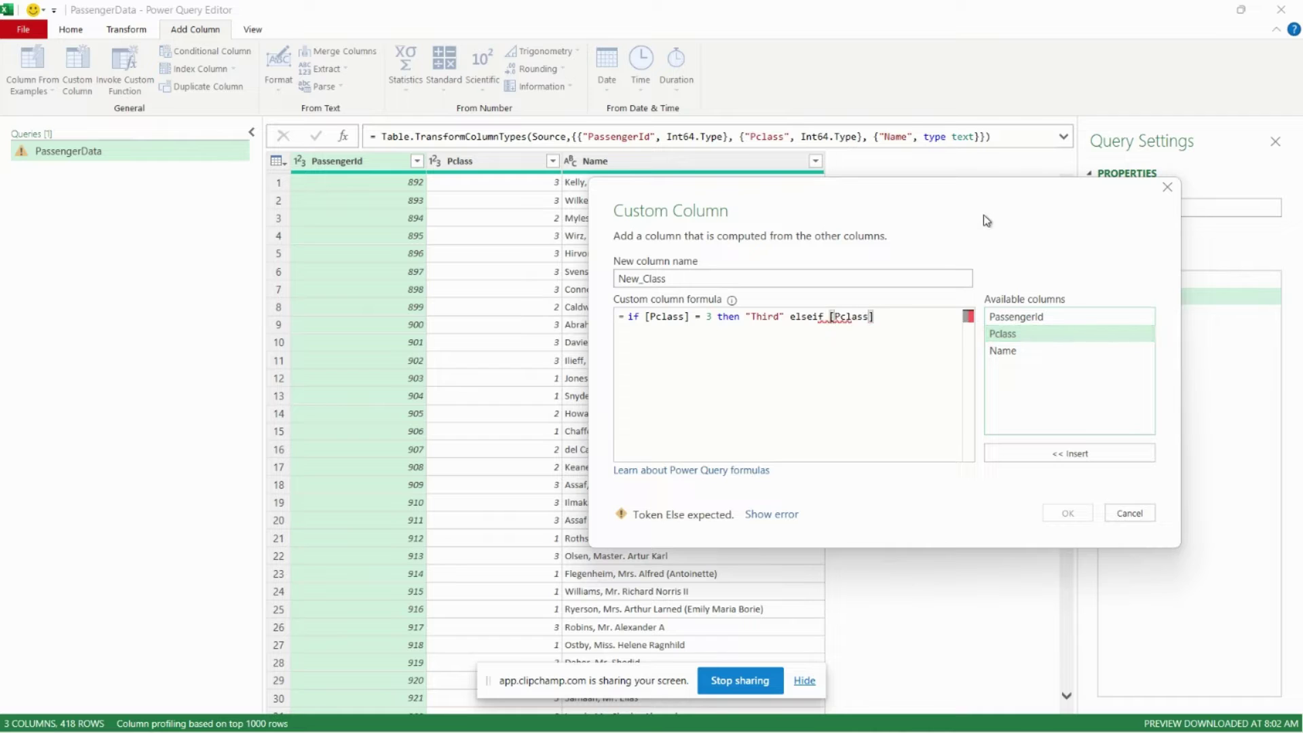
{"action": "type", "text": "= \"2"}
{"action": "key", "text": "BackSpace"}
{"action": "key", "text": "BackSpace"}
{"action": "type", "text": "2 then \"Second\""}
End the formula with else "First", fix elseif to else if, and create the column.
{"action": "type", "text": "else \"First"}
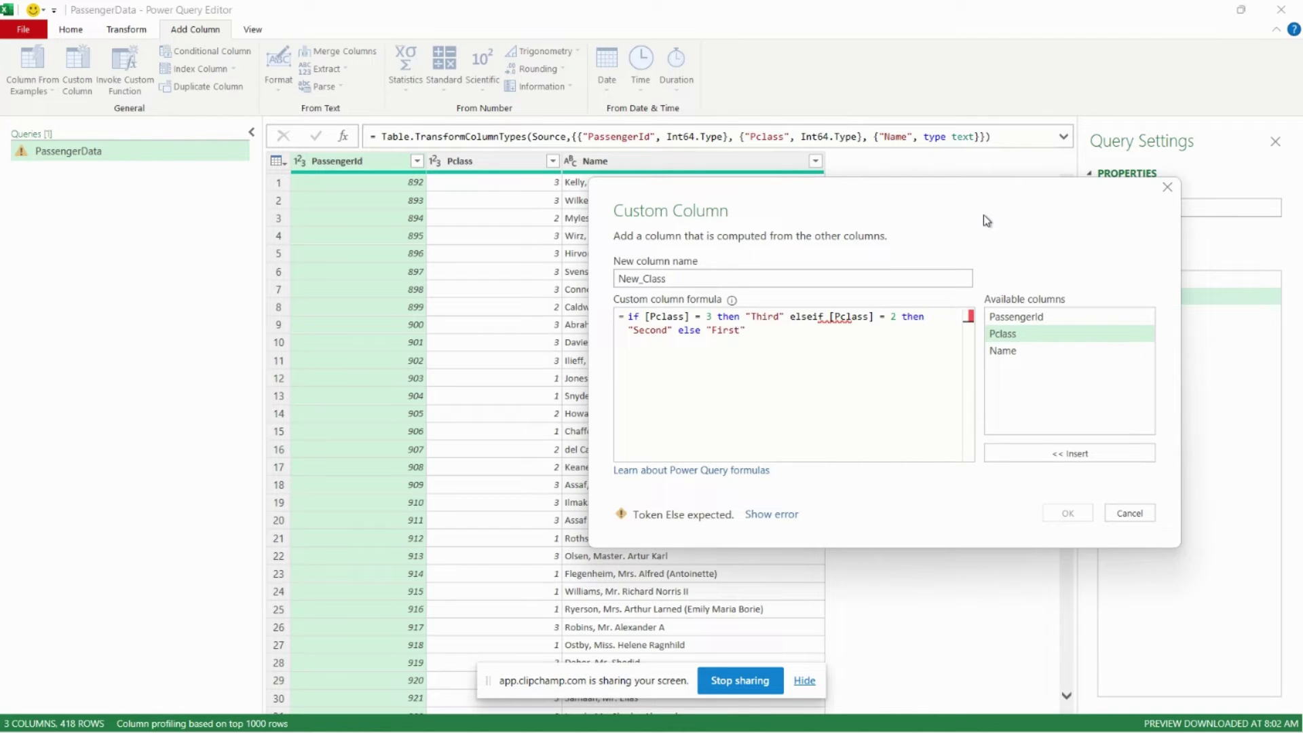
{"action": "type", "text": "\""}
{"action": "left_click", "coordinate": [813, 317]}
{"action": "left_click", "coordinate": [804, 334]}
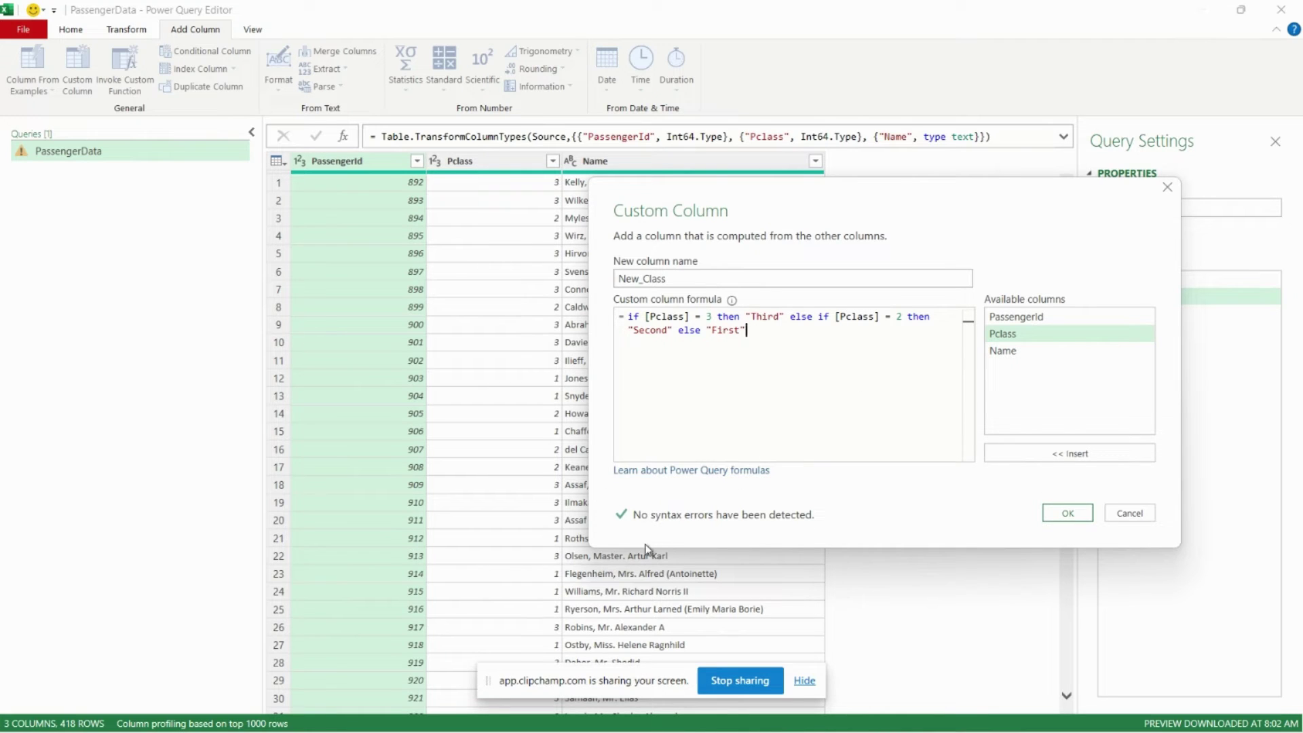
{"action": "left_click", "coordinate": [1071, 517]}
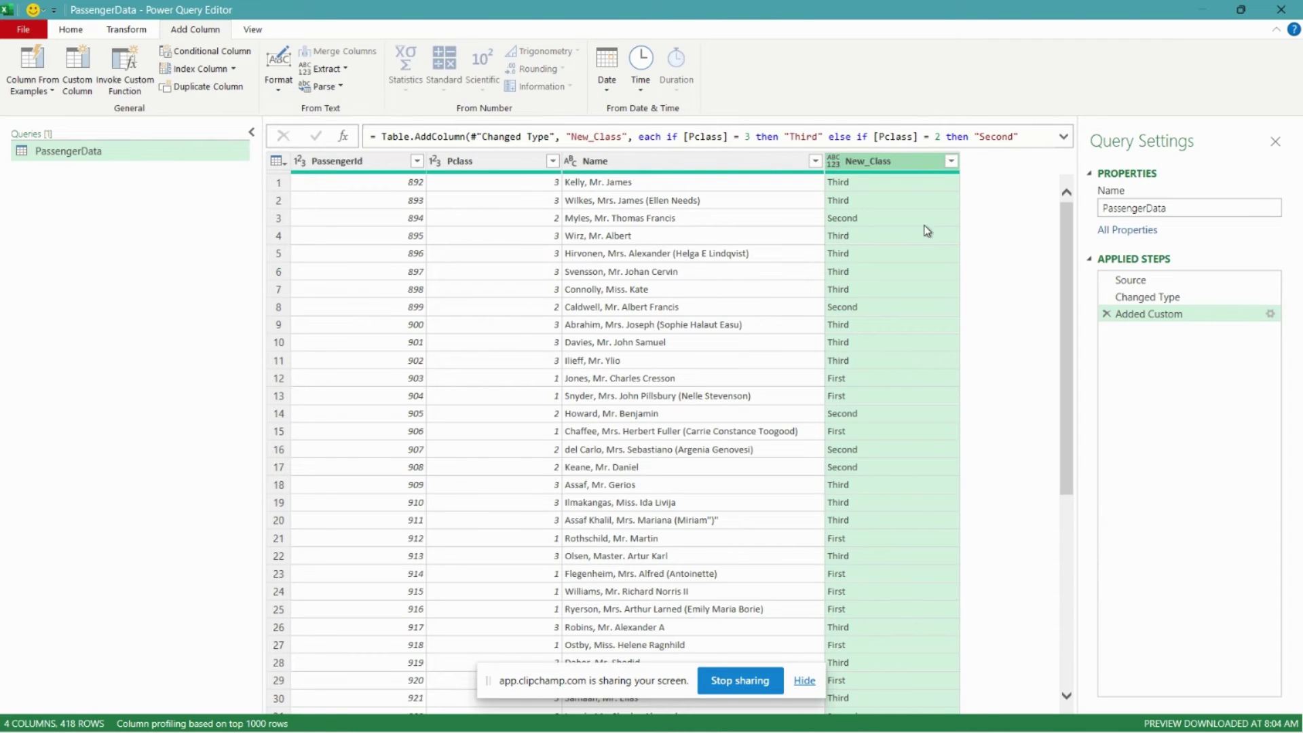
Close & Load the PassengerData query into the workbook.
{"action": "left_click", "coordinate": [70, 29]}
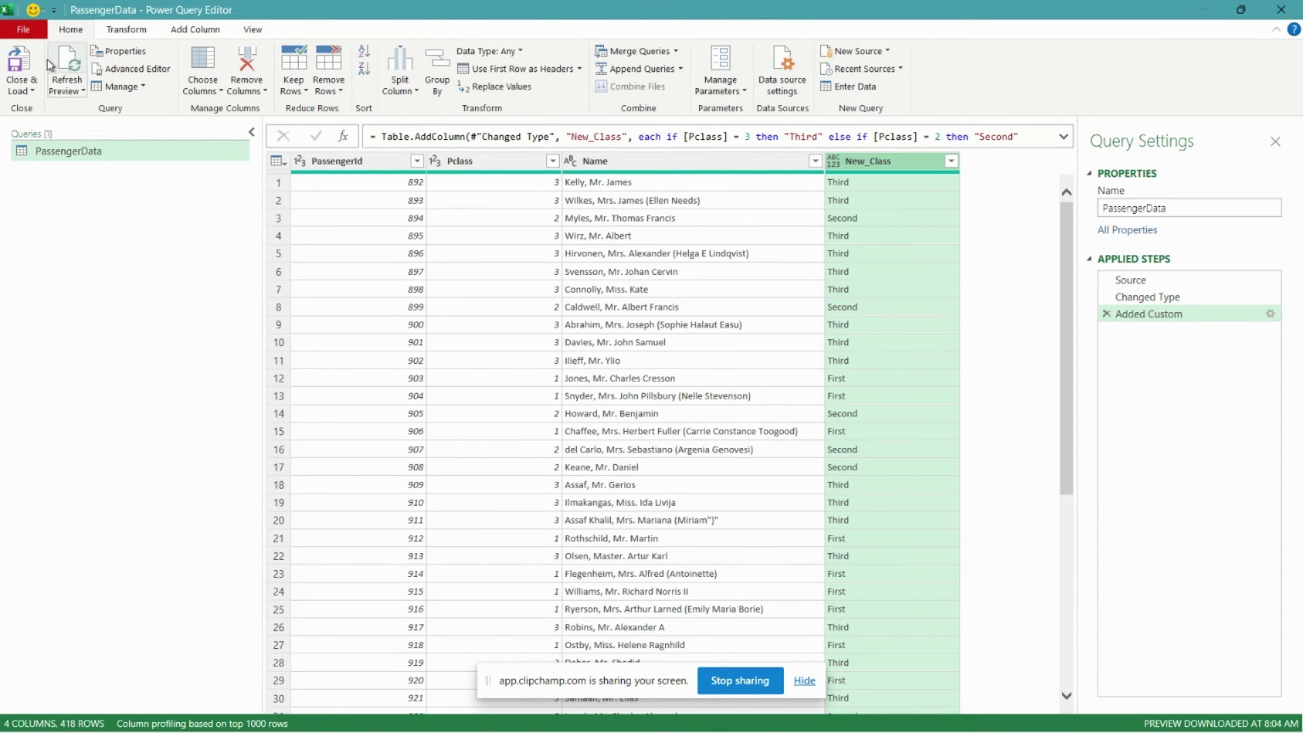
{"action": "left_click", "coordinate": [27, 66]}
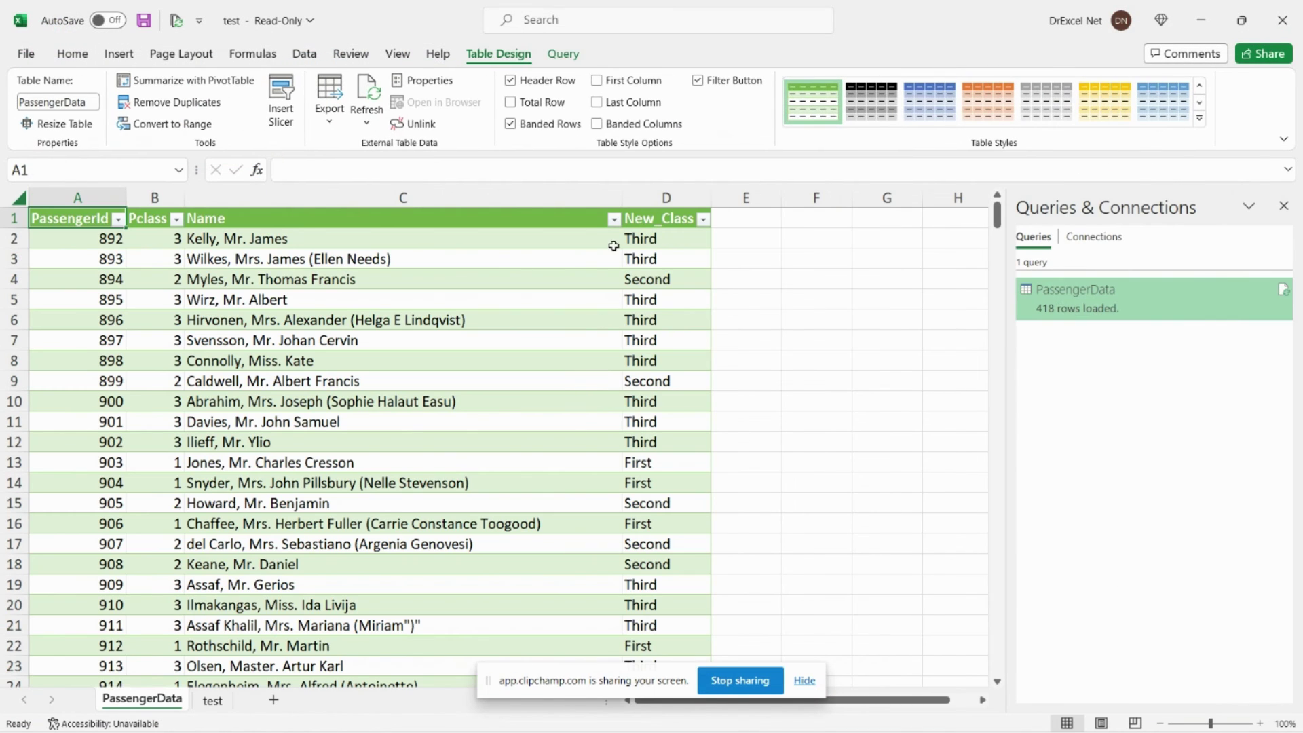
On the test sheet, change the first passenger's Pclass in B2 from 3 to 1.
{"action": "scroll", "coordinate": [459, 407], "scroll_direction": "down", "scroll_amount": 1}
{"action": "scroll", "coordinate": [459, 414], "scroll_direction": "down", "scroll_amount": 4}
{"action": "scroll", "coordinate": [446, 499], "scroll_direction": "up", "scroll_amount": 4}
{"action": "left_click", "coordinate": [212, 701]}
{"action": "left_click", "coordinate": [928, 571]}
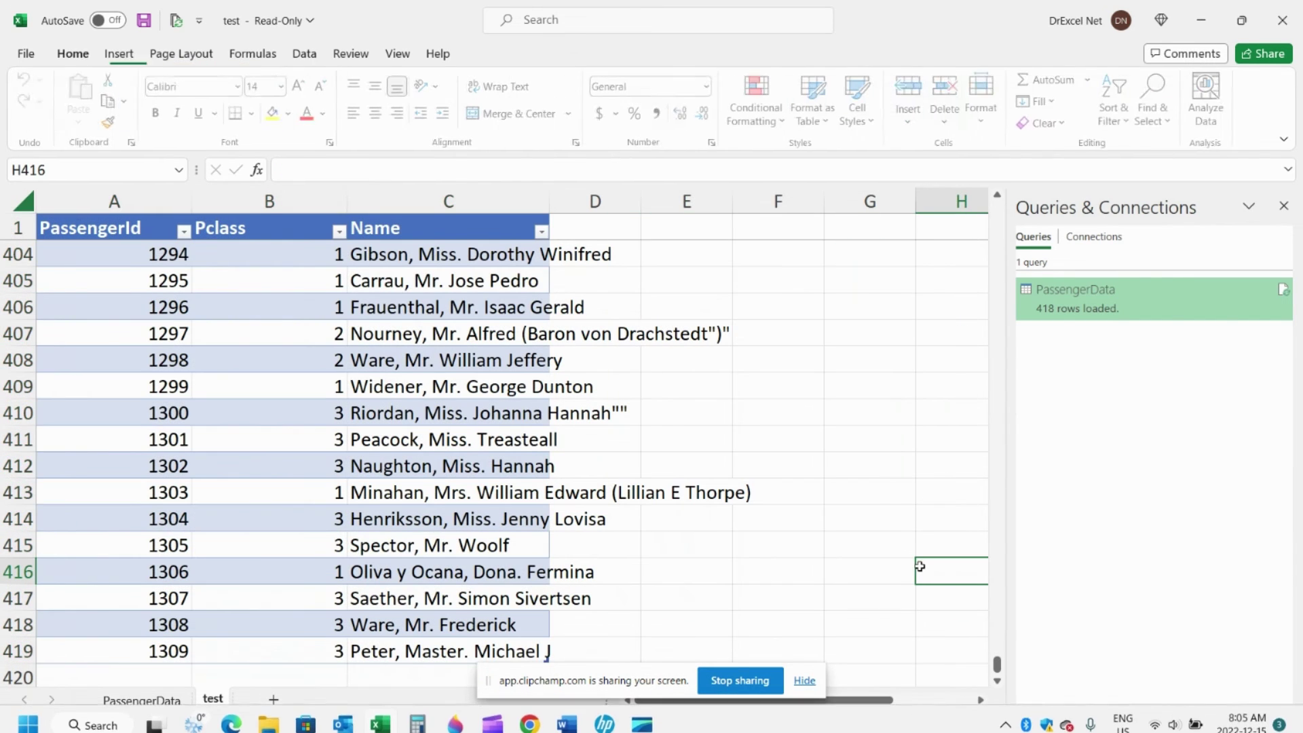
{"action": "key", "text": "ctrl+Home"}
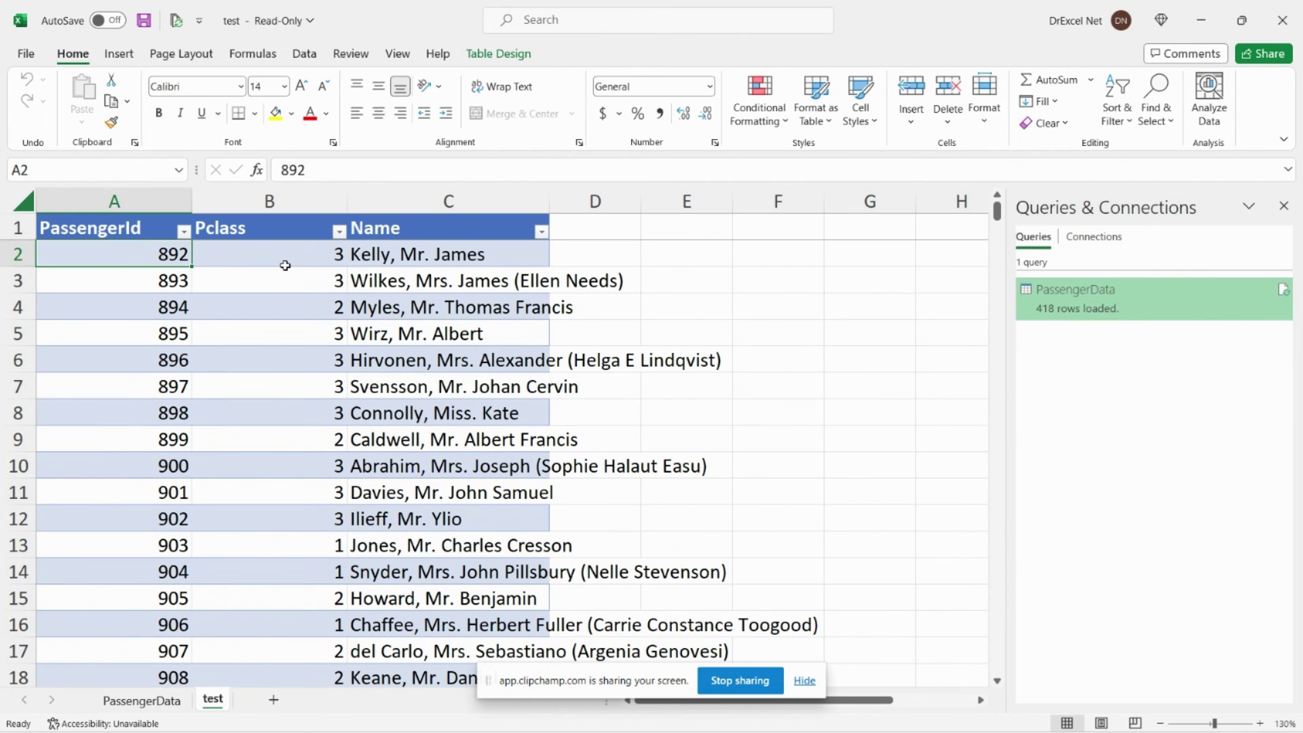
{"action": "left_click", "coordinate": [285, 265]}
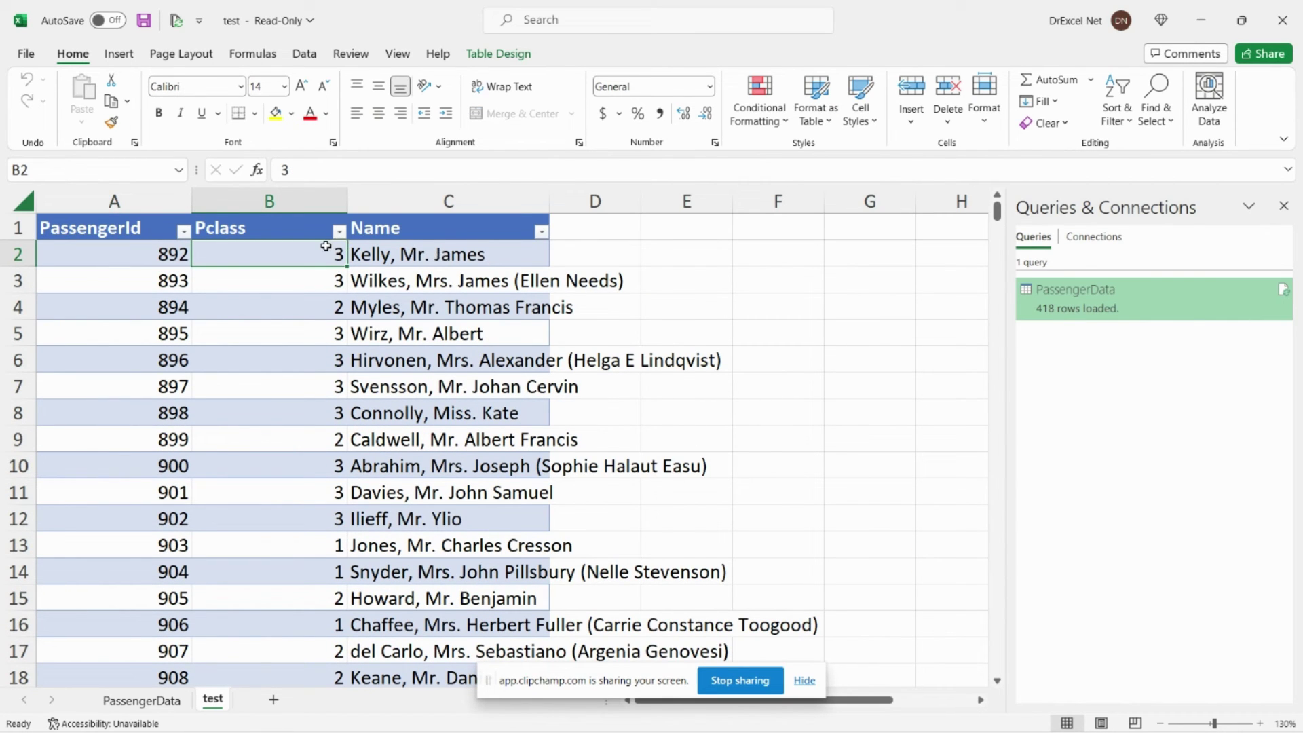
{"action": "type", "text": "1"}
{"action": "left_click", "coordinate": [313, 314]}
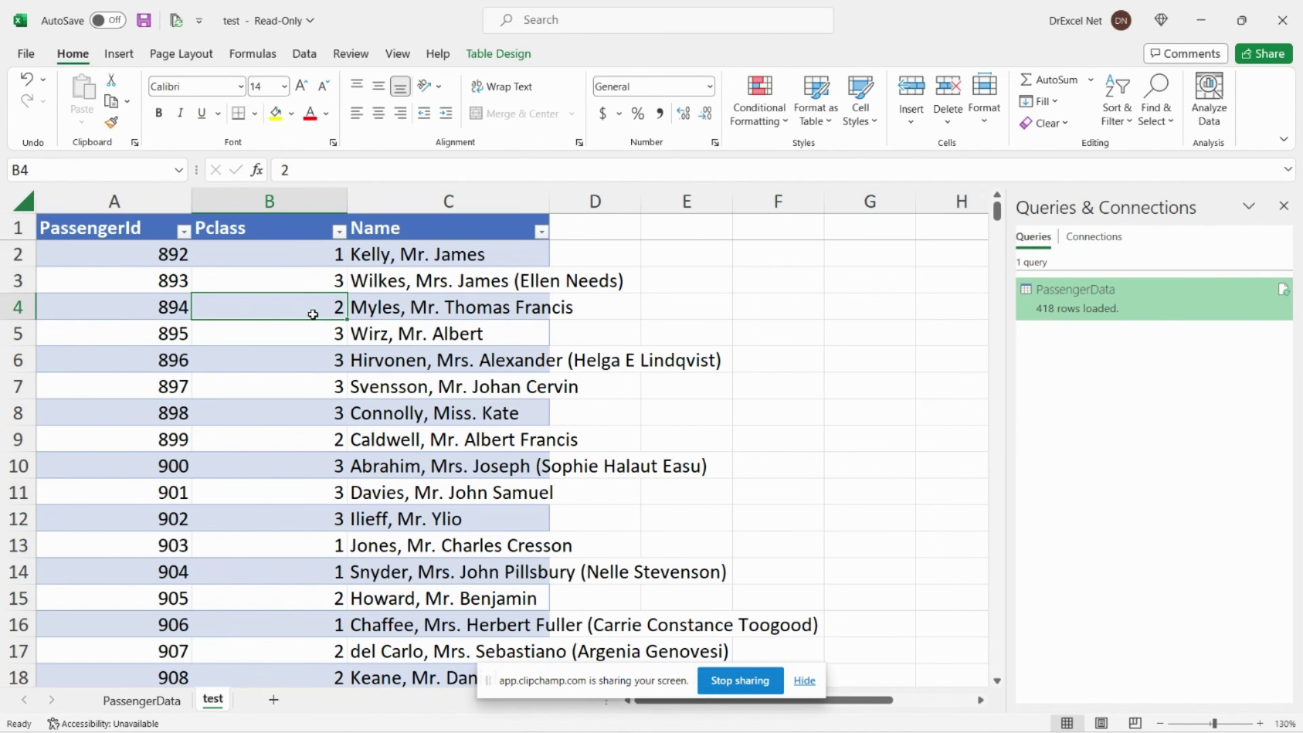
On the PassengerData sheet, check the first passenger's current Pclass and New_Class values.
{"action": "left_click", "coordinate": [160, 704]}
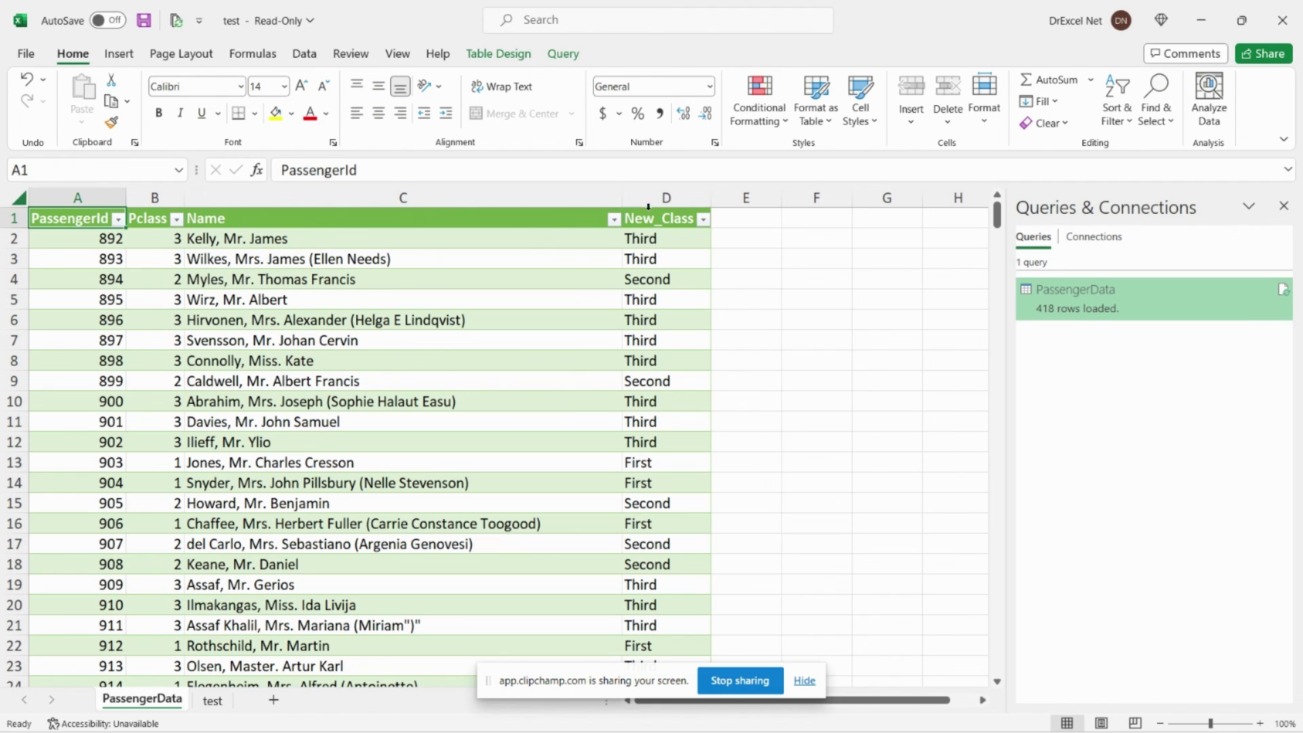
{"action": "left_click", "coordinate": [518, 215]}
{"action": "left_click_drag", "start_coordinate": [518, 216], "coordinate": [495, 214]}
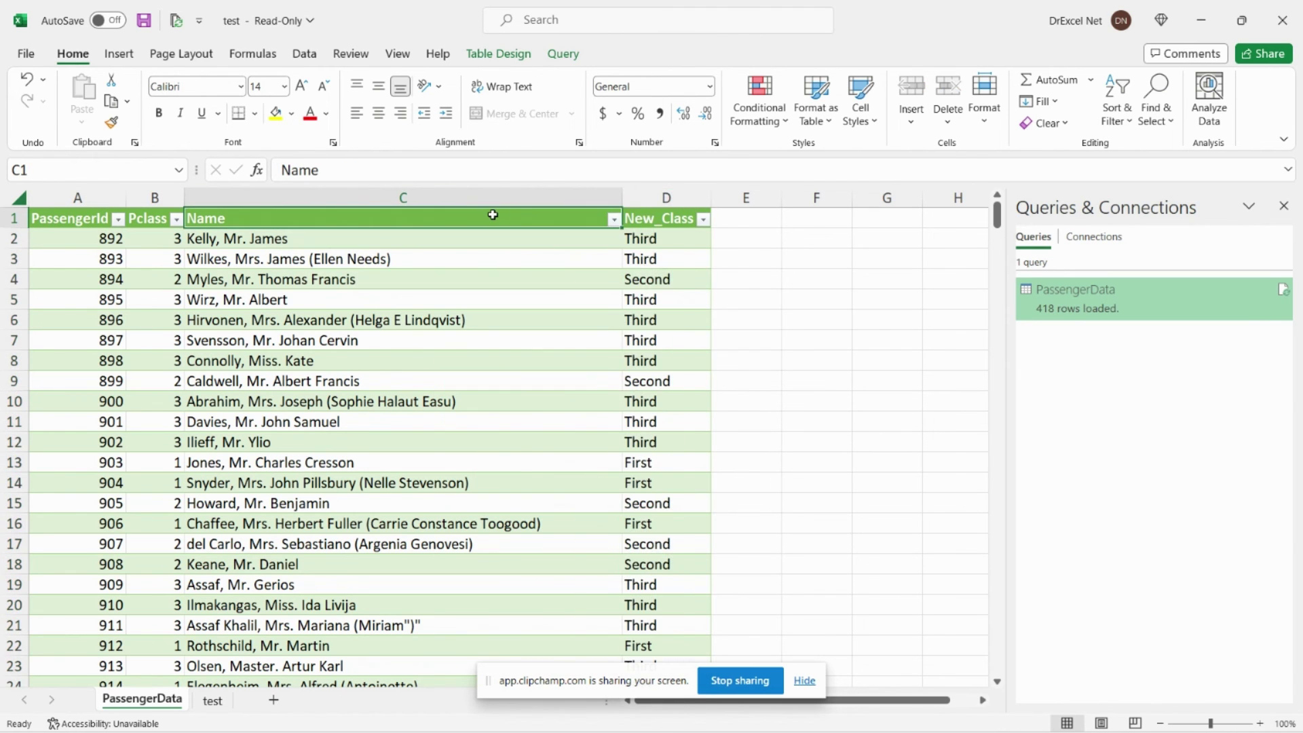
{"action": "right_click", "coordinate": [495, 214]}
{"action": "key", "text": "Escape"}
{"action": "left_click", "coordinate": [157, 238]}
{"action": "left_click", "coordinate": [677, 237]}
Refresh the table and verify B2 now shows Pclass 1 and D2 shows First.
{"action": "left_click", "coordinate": [477, 212]}
{"action": "right_click", "coordinate": [475, 214]}
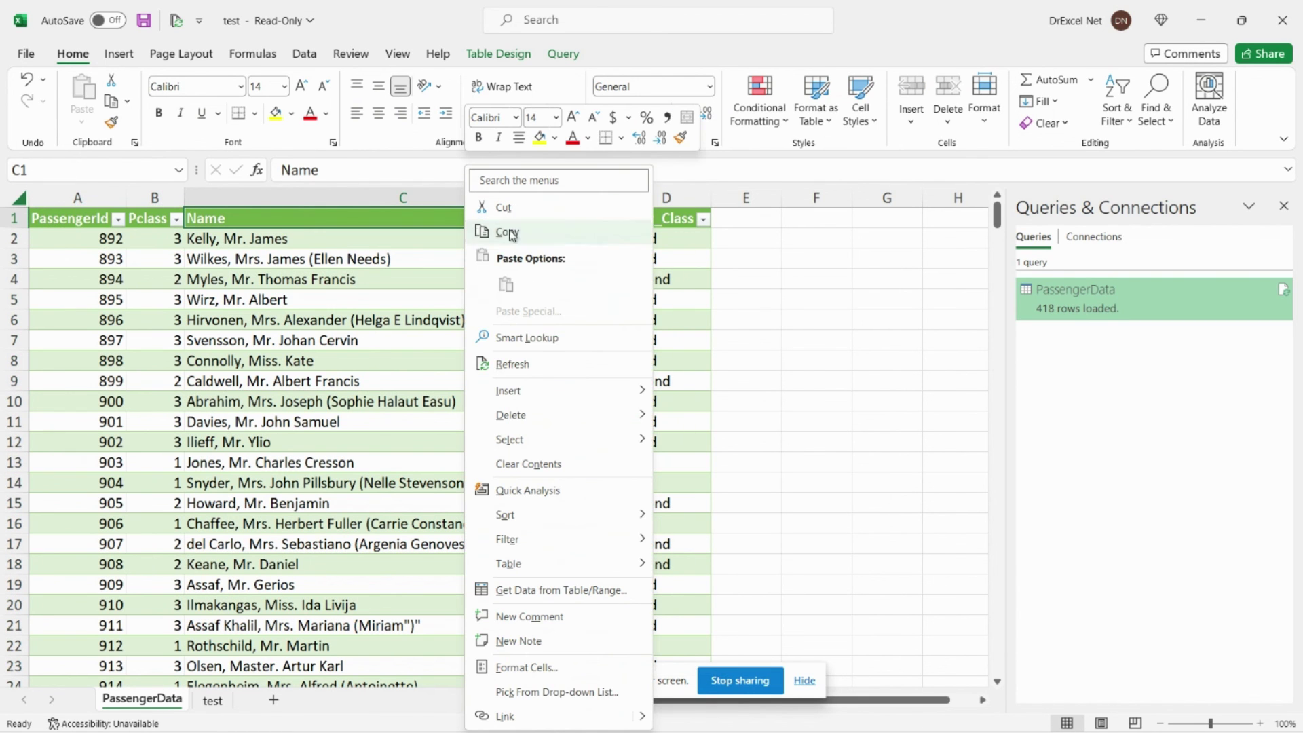
{"action": "left_click", "coordinate": [537, 374]}
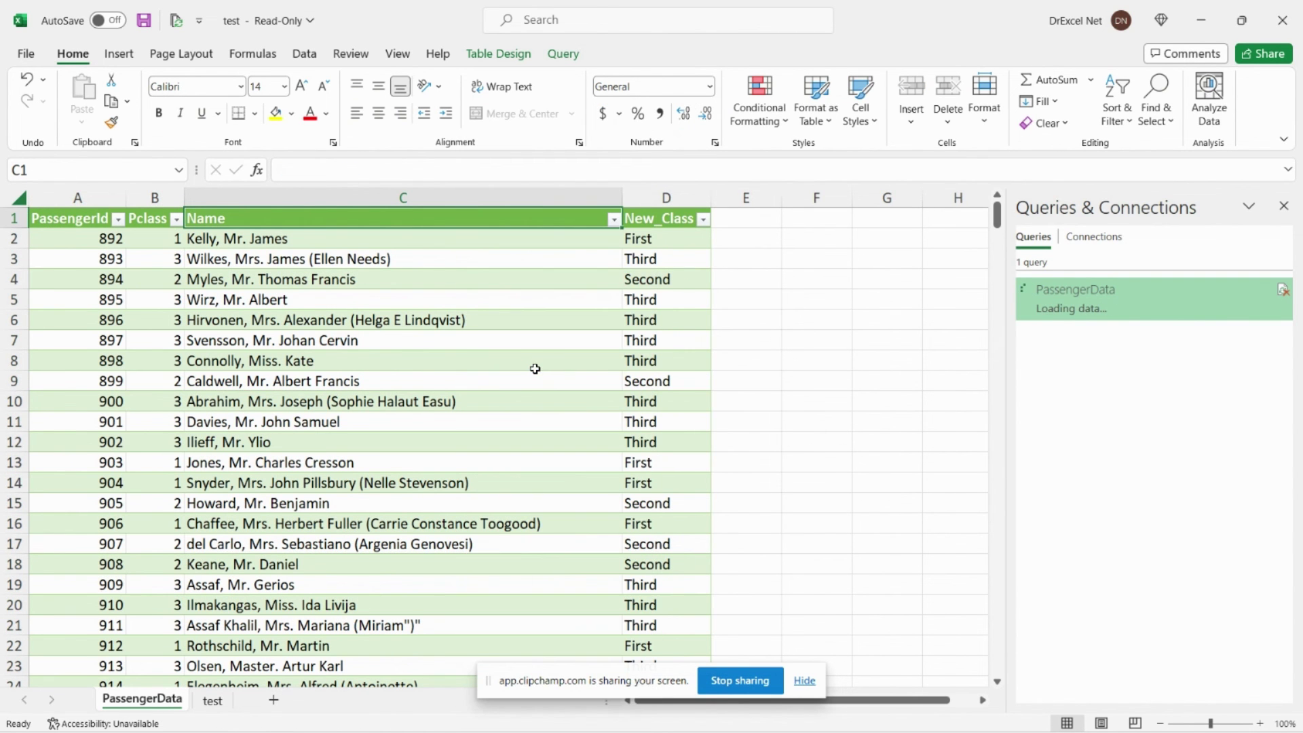
{"action": "left_click", "coordinate": [171, 241]}
{"action": "left_click", "coordinate": [655, 240]}
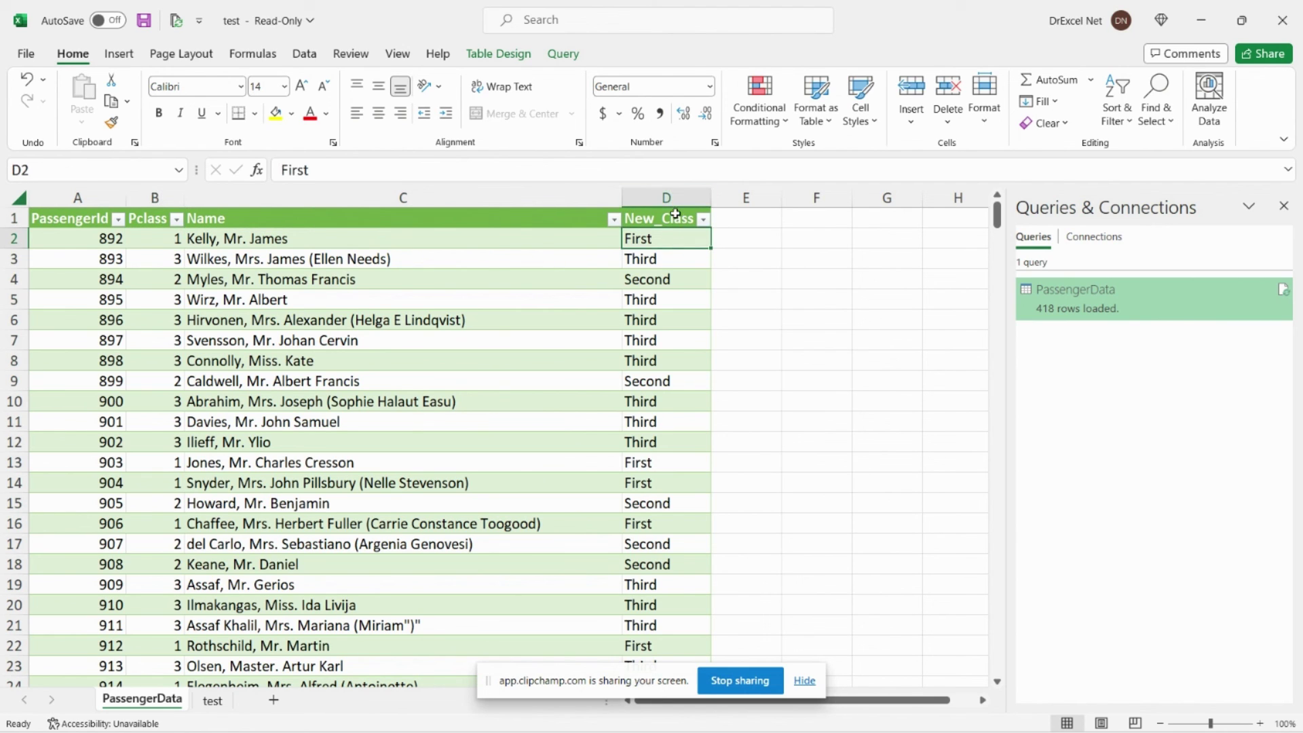